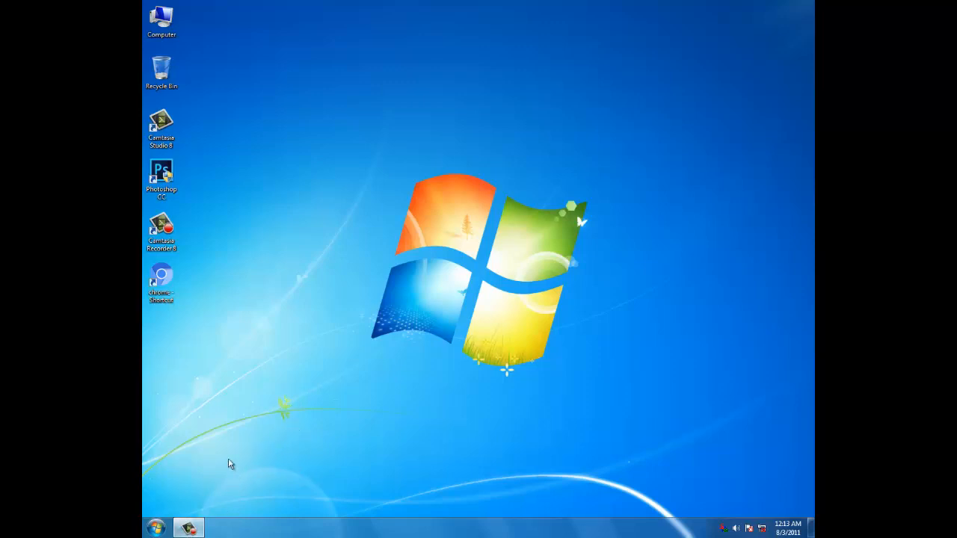
Step: Launch Photoshop CC from the desktop
right_click(353, 94)
left_click(378, 127)
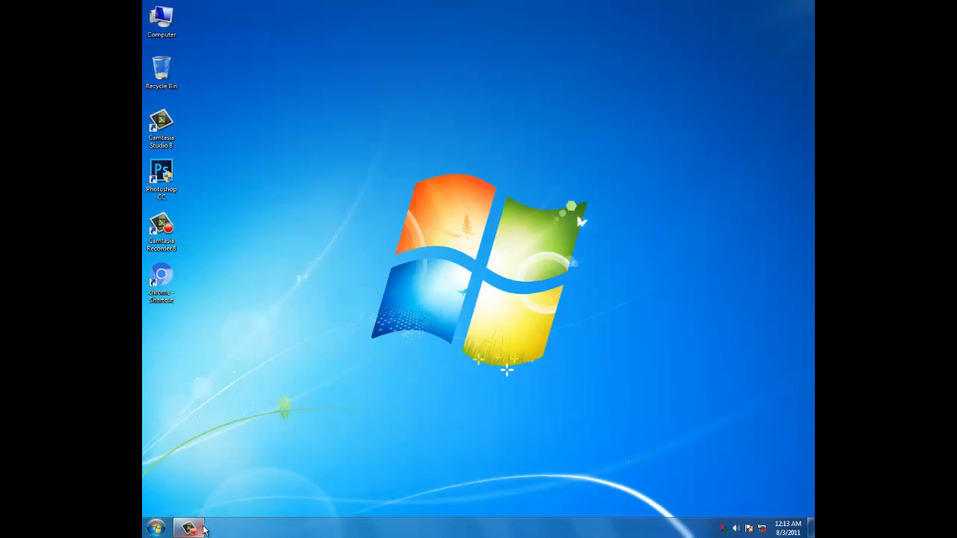
double_click(156, 178)
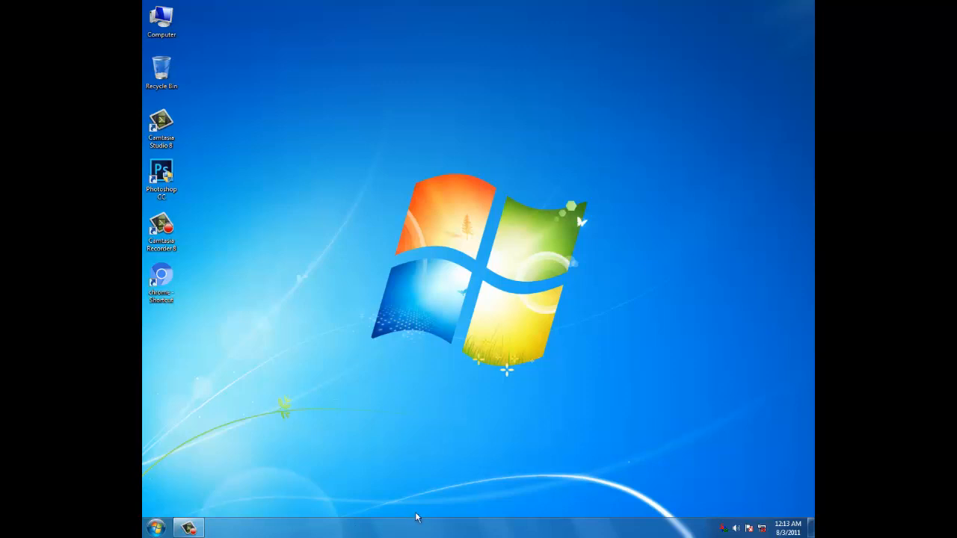
left_click(189, 528)
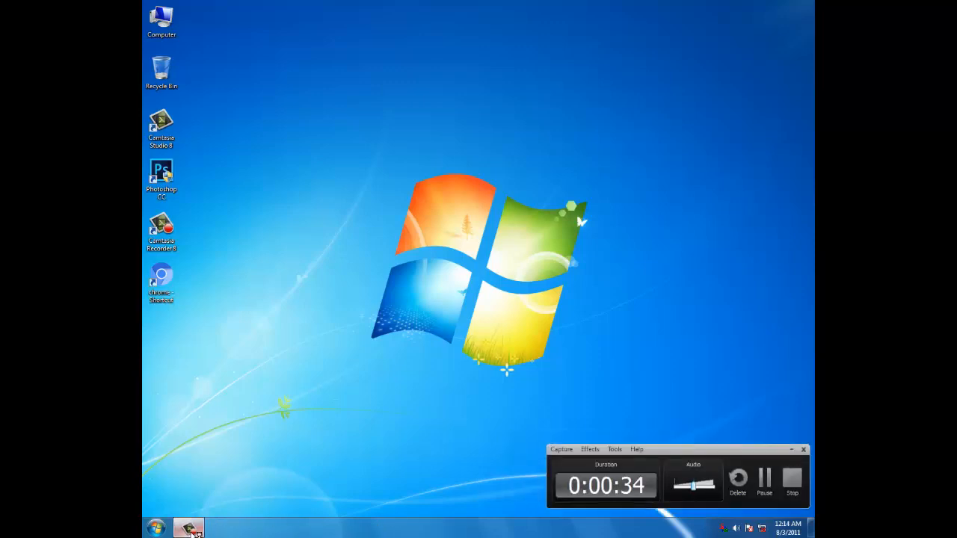
left_click(189, 529)
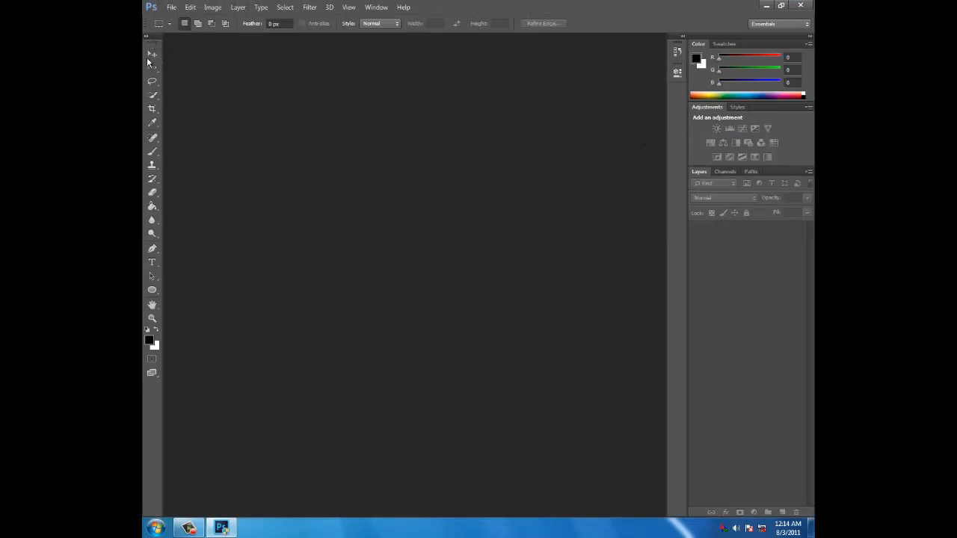
Step: Expand the toolbox to two columns, undock and close it, and close the undocked Color, Adjustments and Layers panel group
left_click(148, 36)
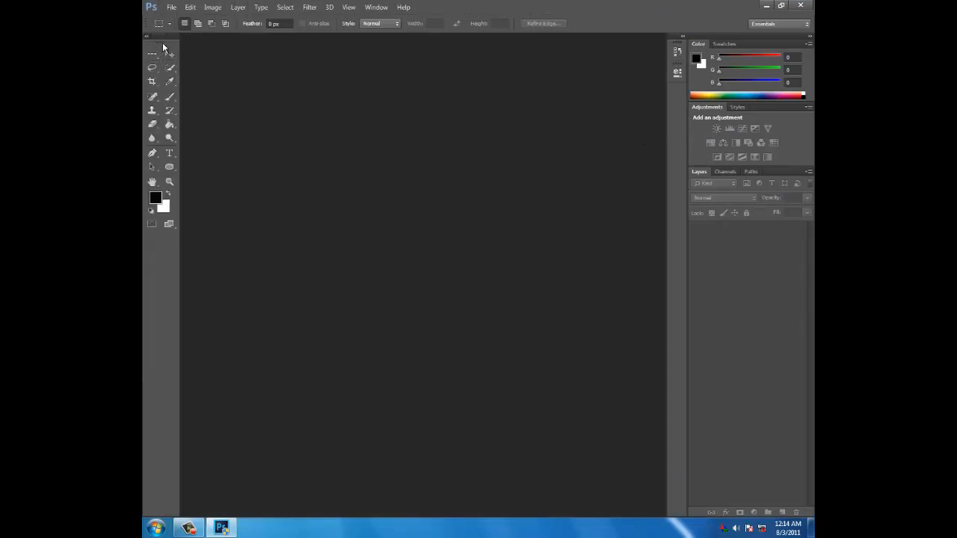
left_click_drag(203, 50, 193, 54)
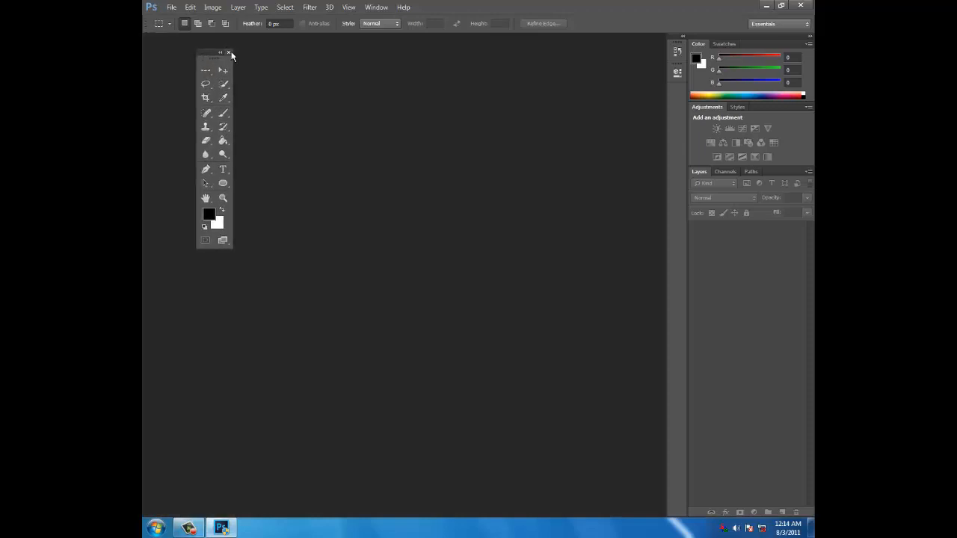
left_click(229, 52)
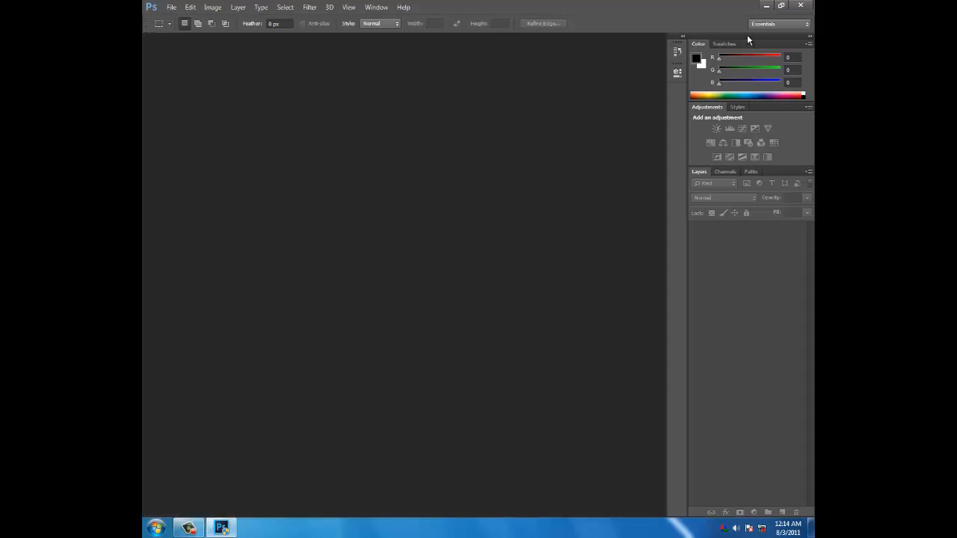
left_click_drag(719, 46, 486, 104)
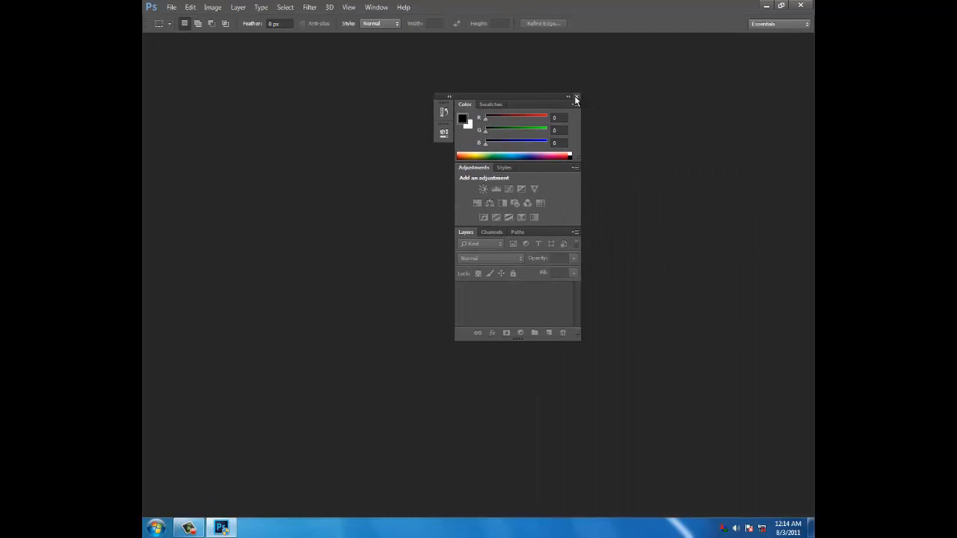
left_click(576, 96)
Step: Reset the Essentials workspace to its default panel layout and keep the toolbox in a single column
left_click(767, 28)
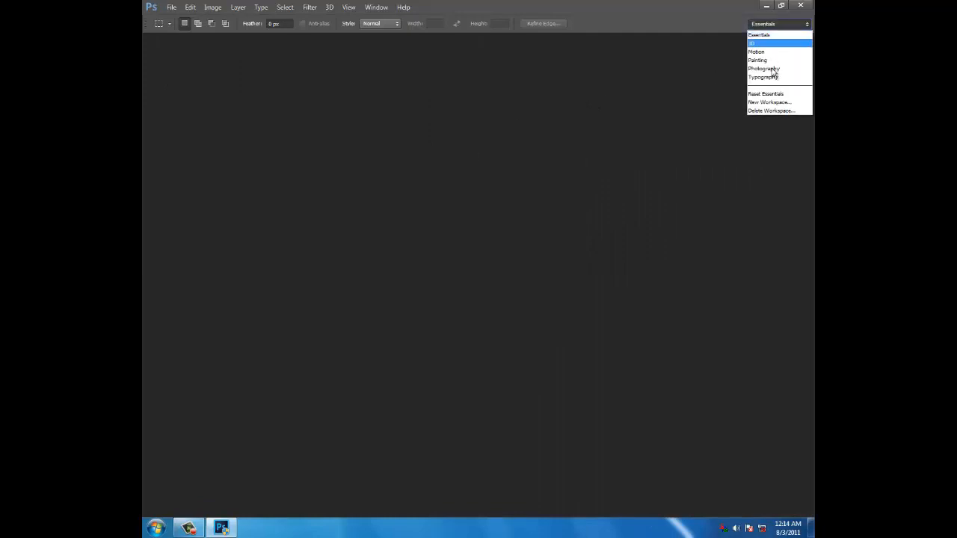
left_click(187, 201)
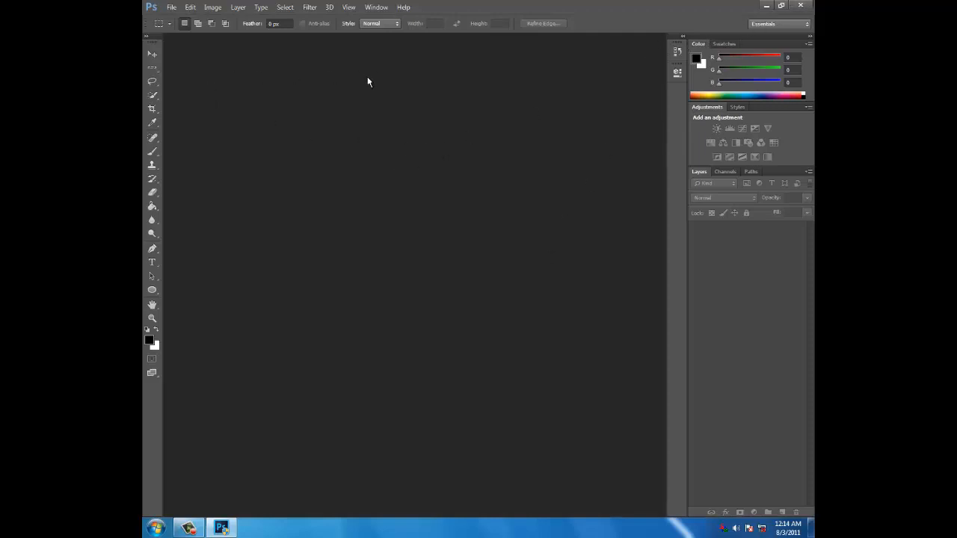
left_click(147, 38)
left_click(147, 37)
Step: Create a 1280 × 720 pixel RGB document at 72 pixels/inch with a white background and sRGB profile, and dock its window as a tab
key("ctrl+n")
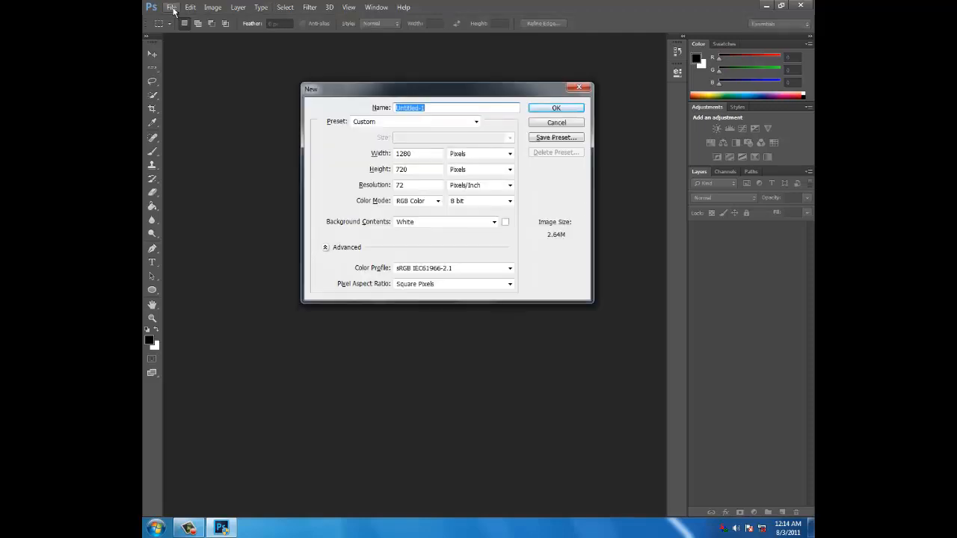
left_click(173, 9)
left_click(376, 73)
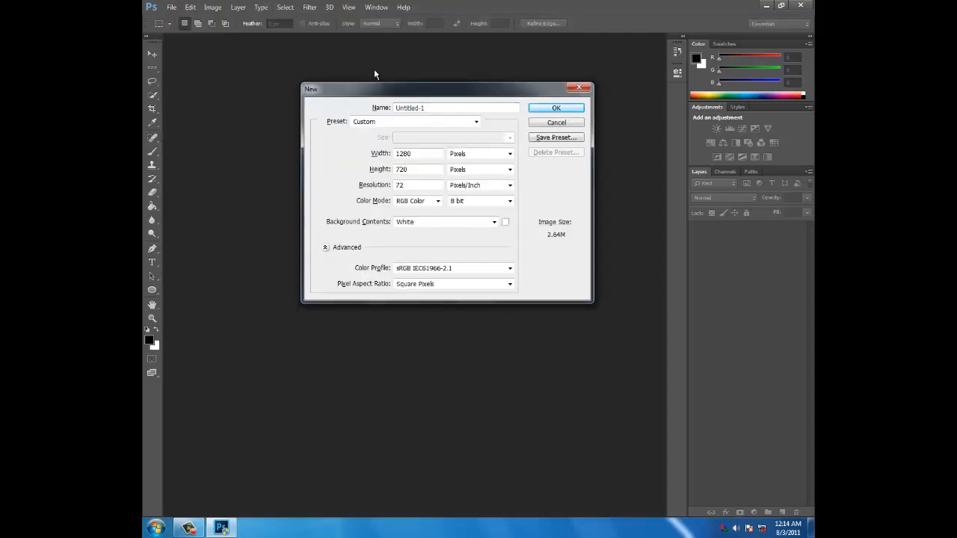
double_click(413, 188)
double_click(413, 184)
left_click(421, 185)
left_click(415, 270)
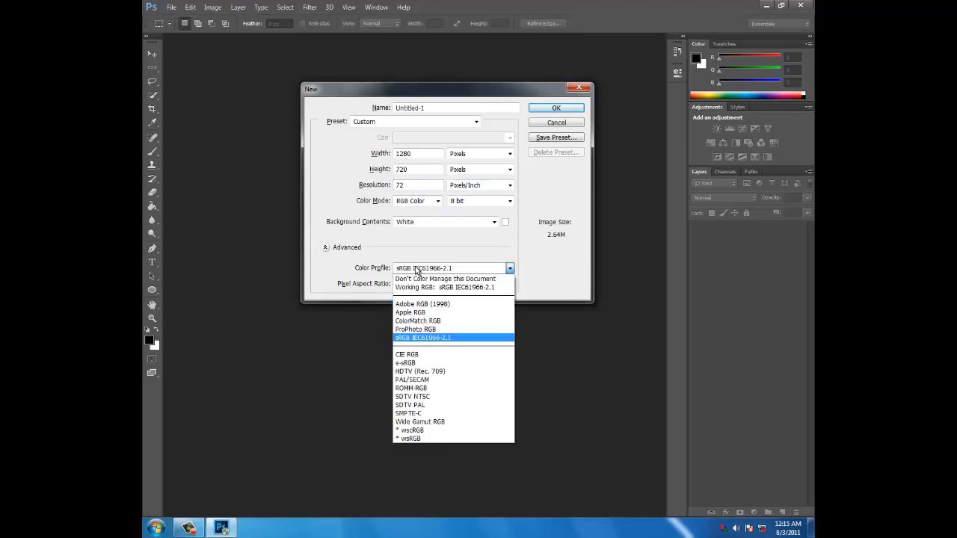
left_click(416, 271)
left_click(416, 271)
left_click(556, 109)
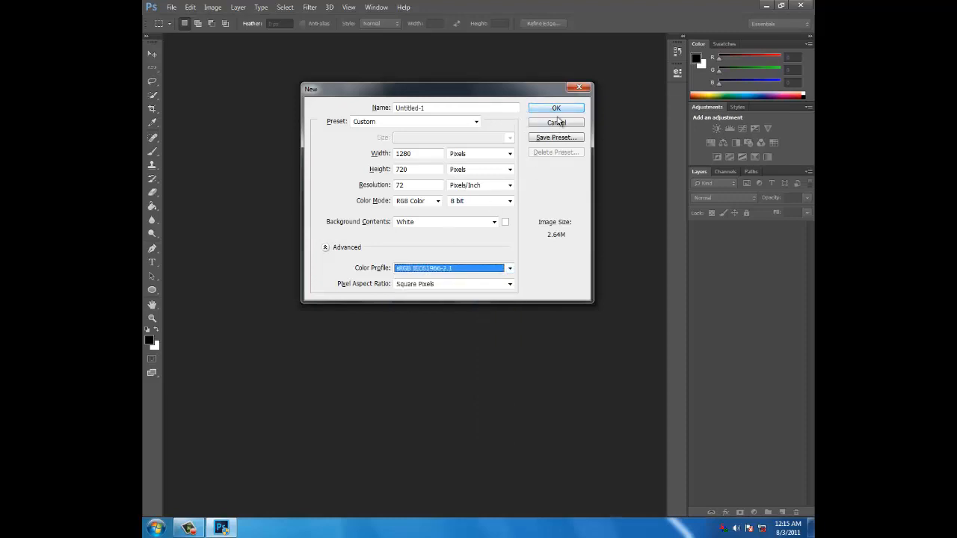
left_click(556, 109)
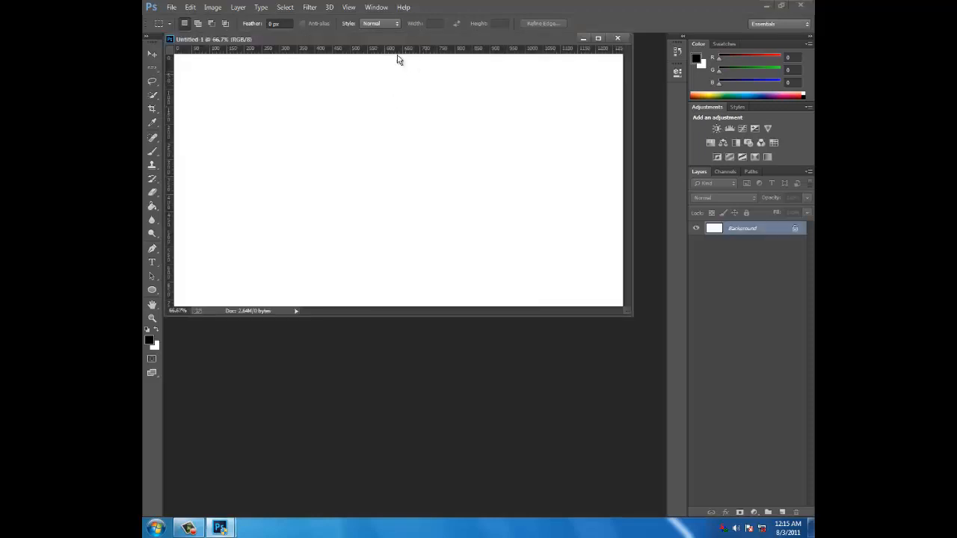
left_click_drag(396, 41, 422, 39)
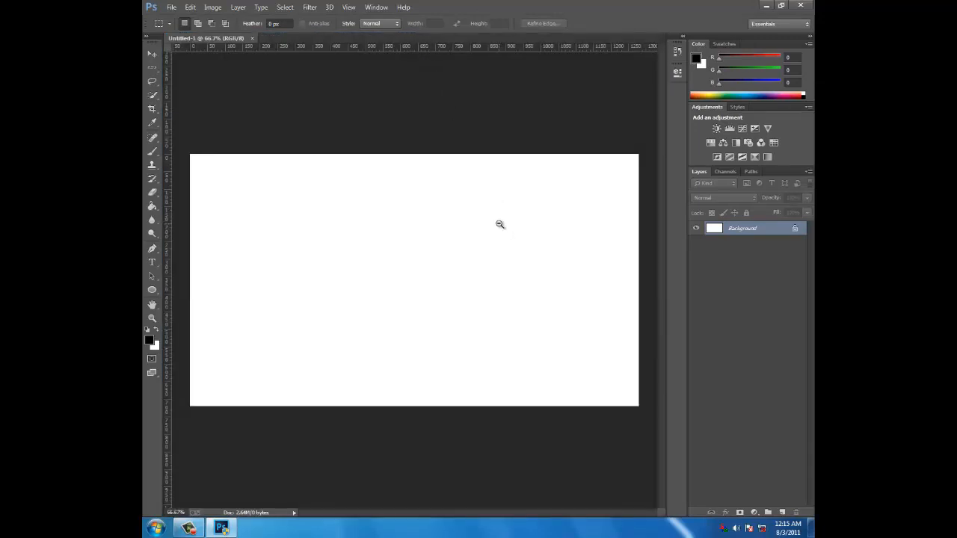
key("ctrl+minus")
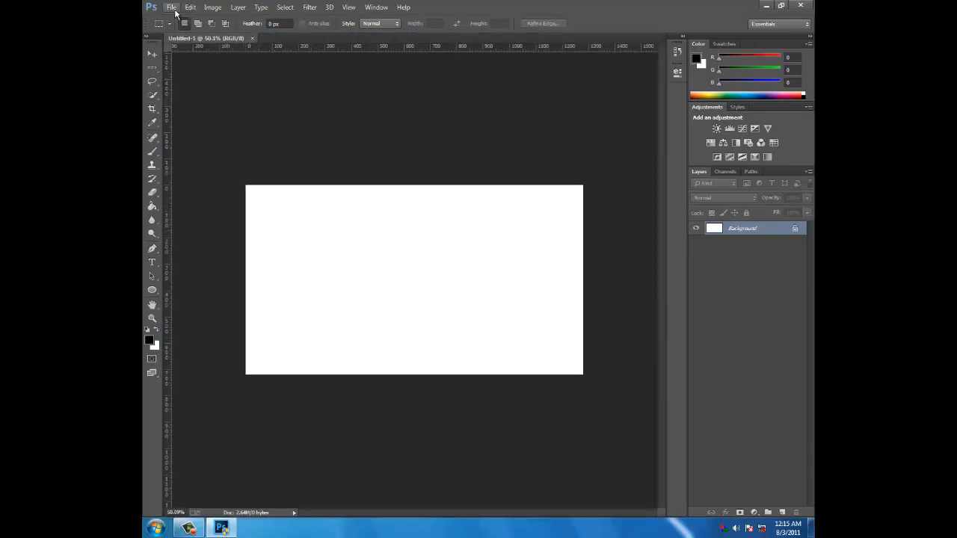
Step: Review the General, Interface, File Handling, Performance and Cursors preferences
left_click(171, 6)
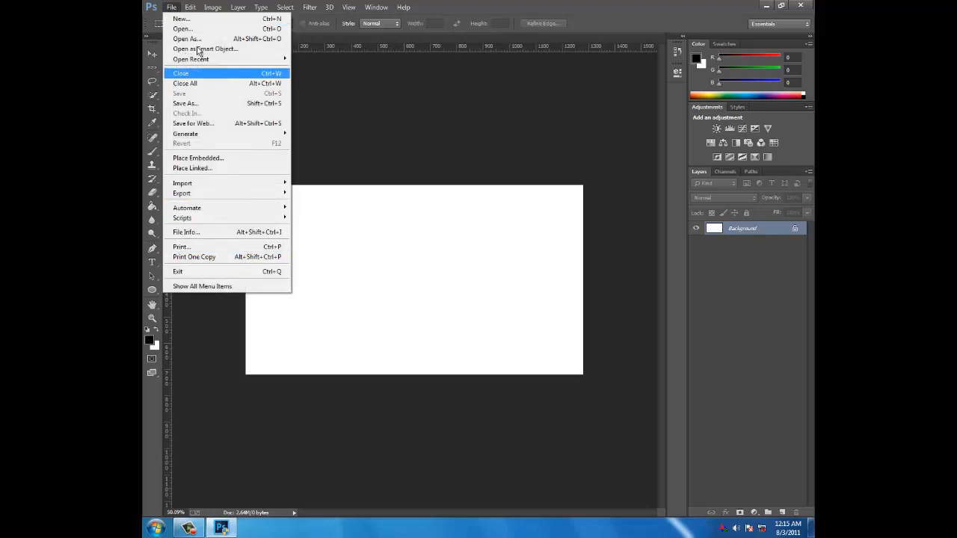
mouse_move(190, 6)
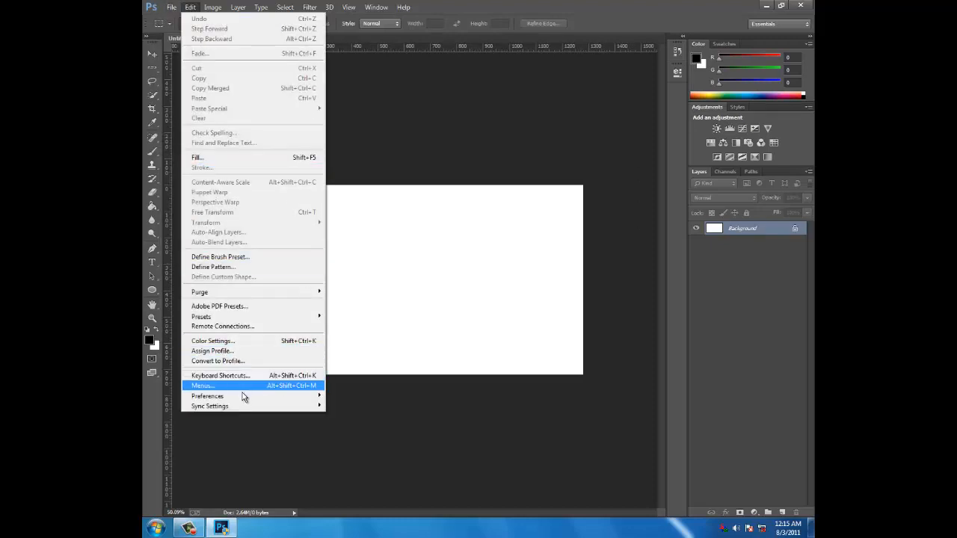
mouse_move(243, 397)
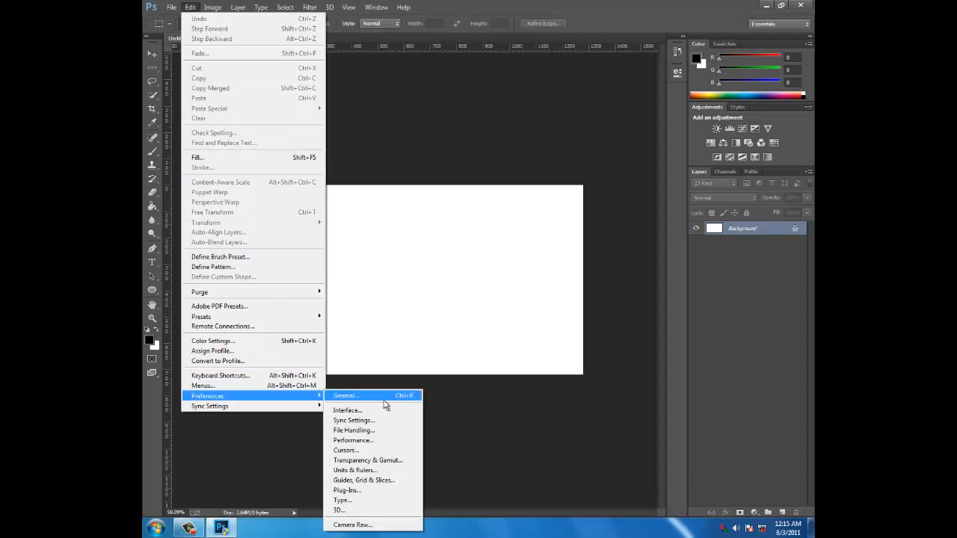
left_click(345, 396)
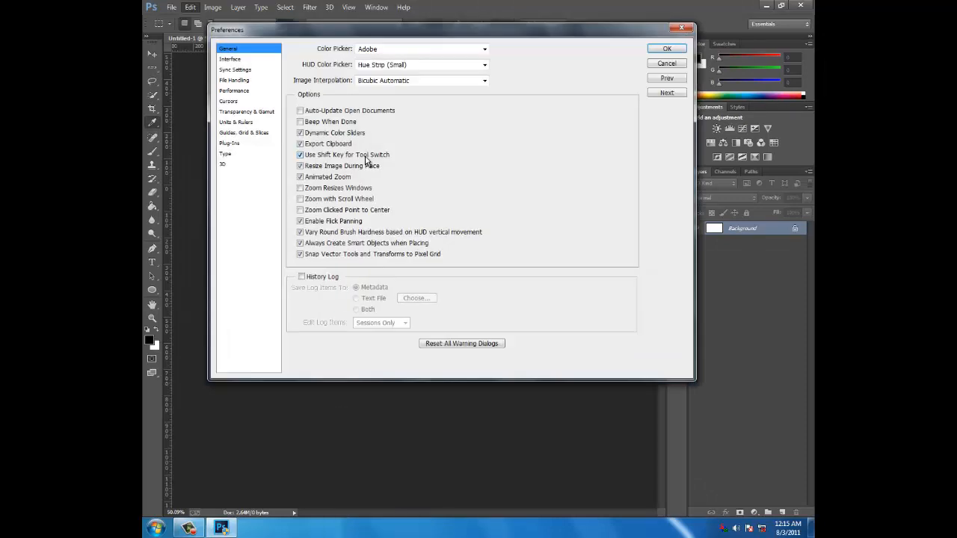
left_click(233, 58)
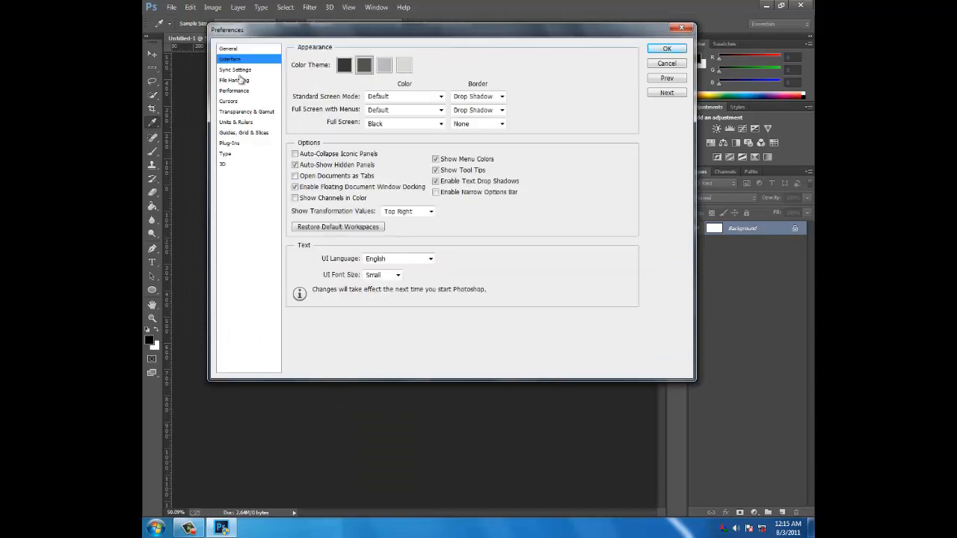
left_click(238, 79)
left_click(242, 90)
left_click(242, 101)
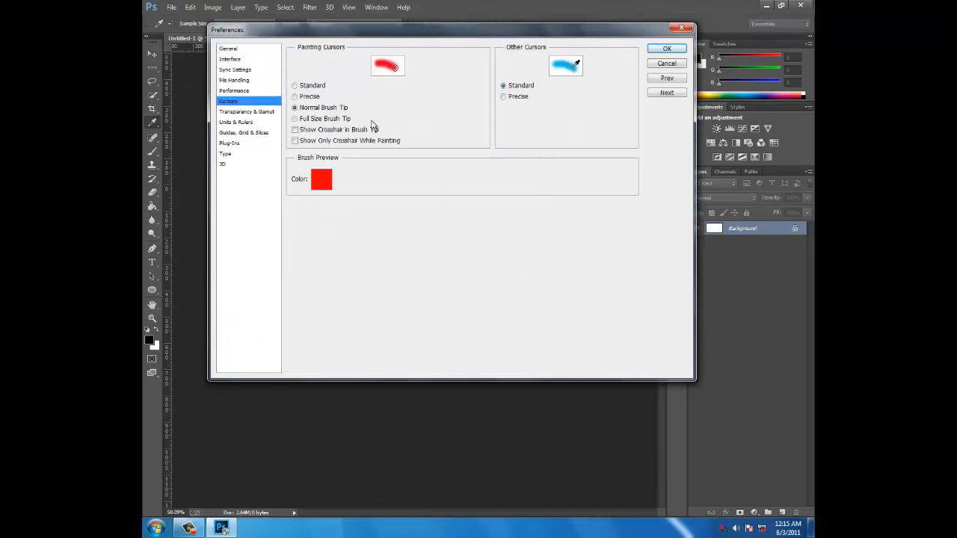
left_click(234, 90)
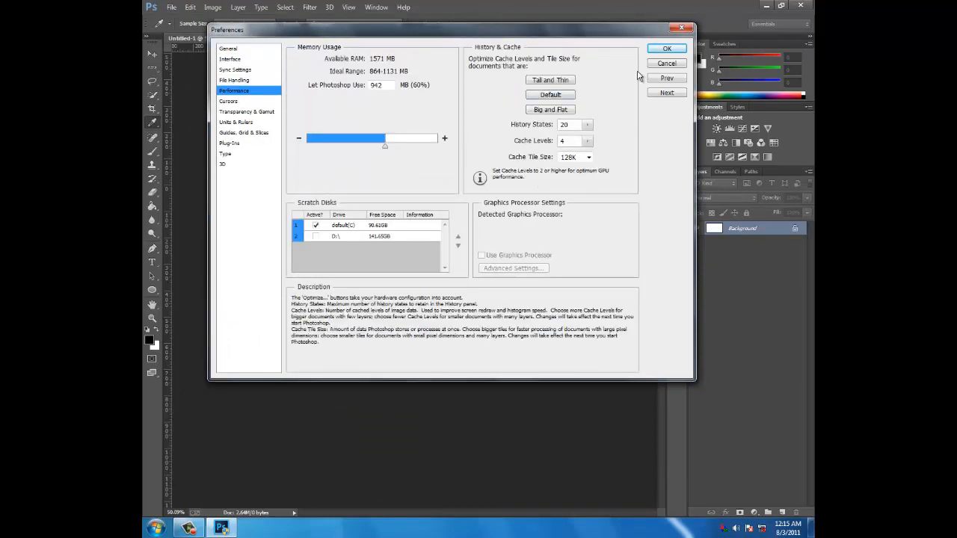
left_click(666, 48)
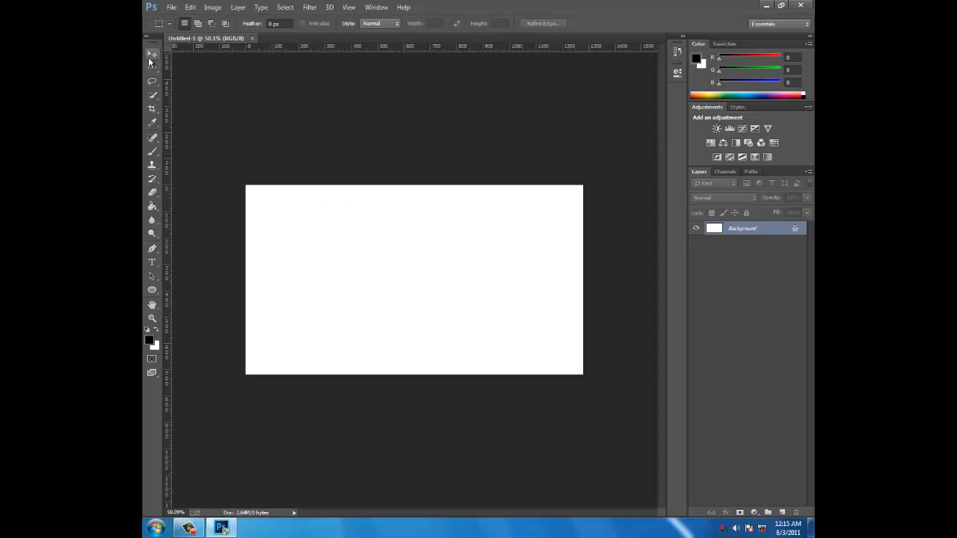
left_click_drag(319, 229, 458, 319)
left_click(506, 318)
left_click(151, 56)
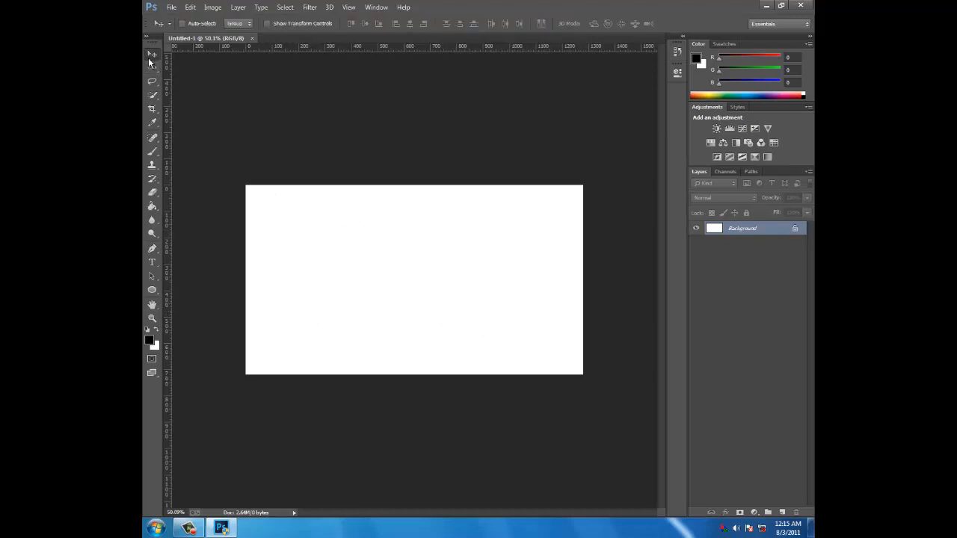
Step: Draw a wide Rectangular Marquee selection across most of the canvas width, slightly above its center
left_click(153, 69)
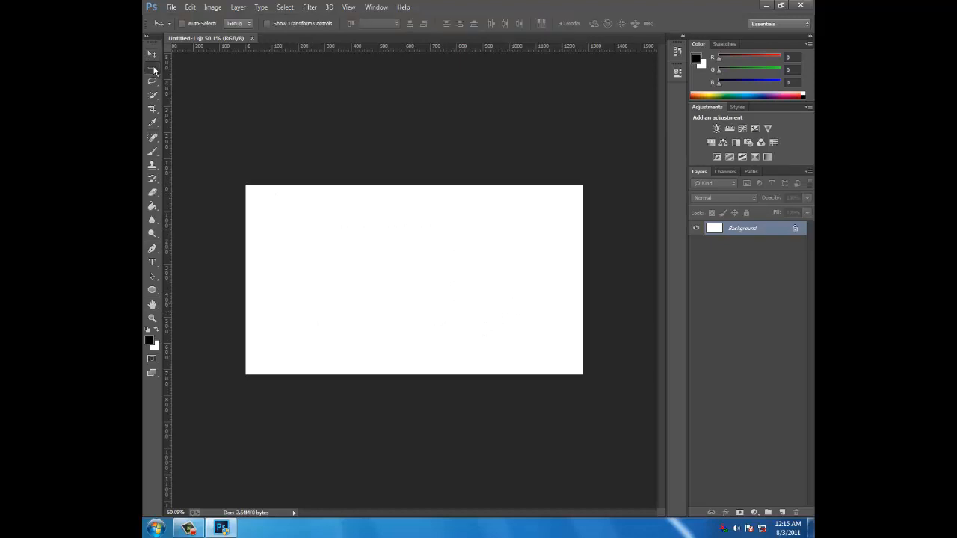
left_click(203, 66)
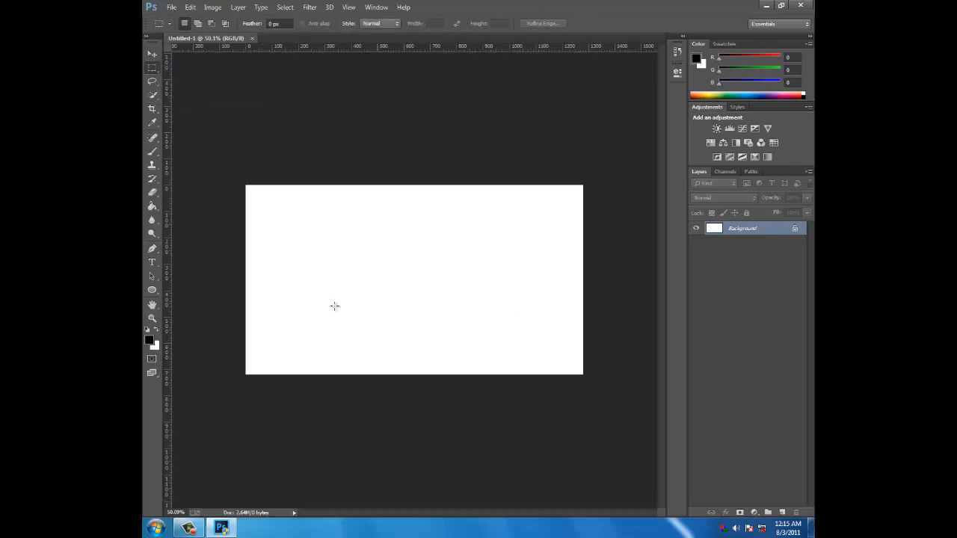
left_click_drag(281, 226, 539, 299)
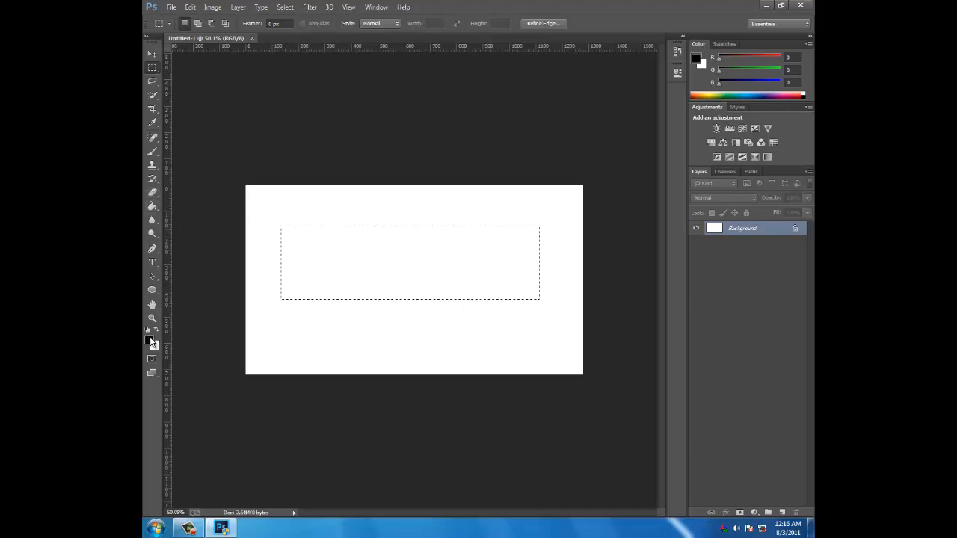
Step: Fill the selection with a red-to-green linear gradient using the Gradient tool, and redraw it in the opposite direction
left_click(156, 207)
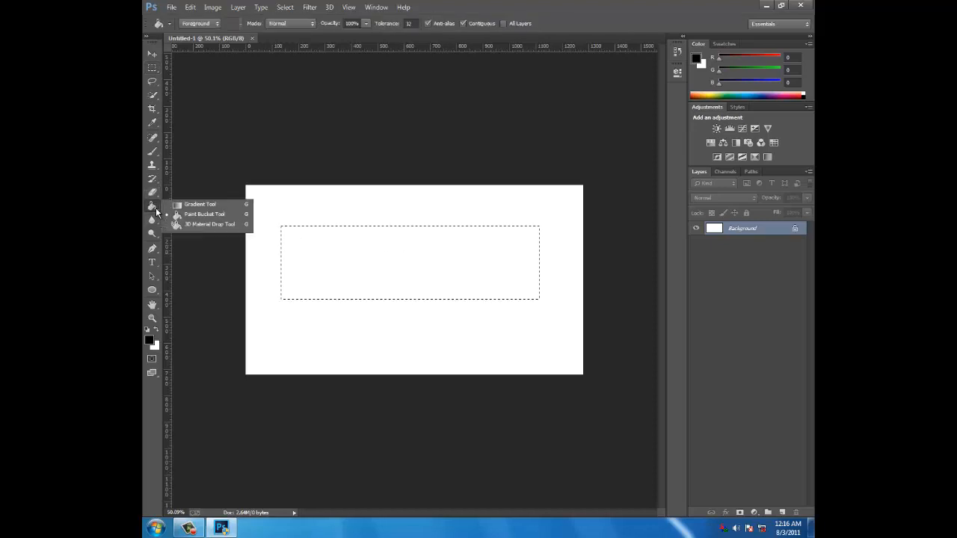
left_click(213, 205)
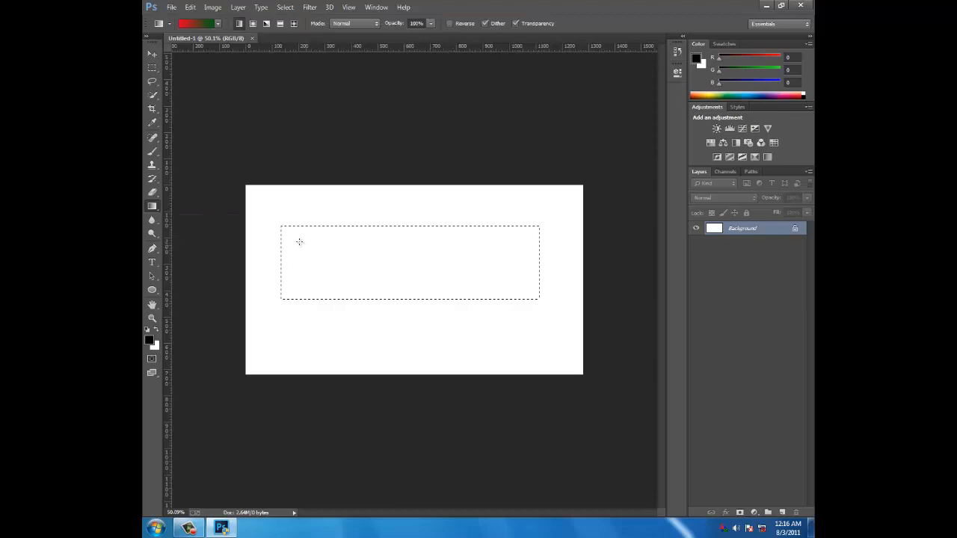
left_click_drag(299, 241, 545, 299)
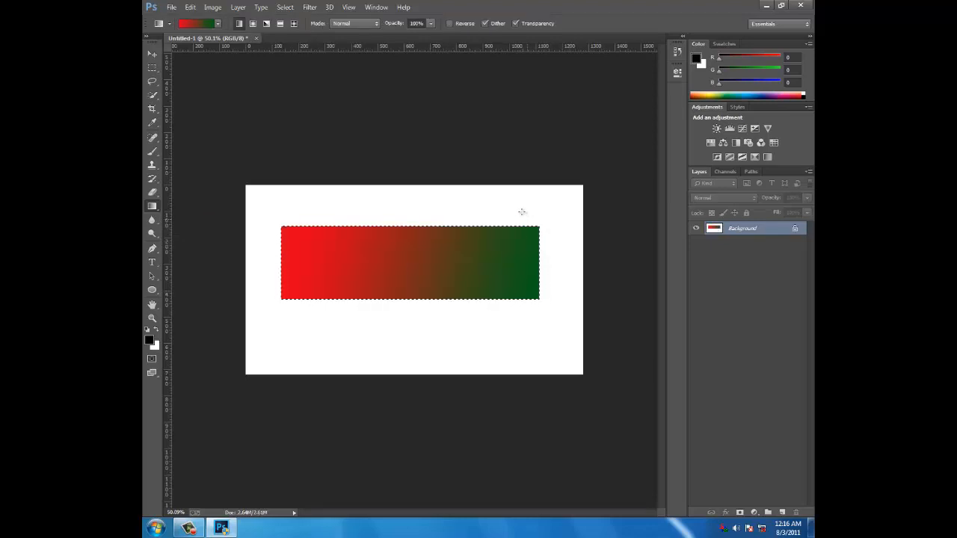
left_click_drag(264, 328, 264, 328)
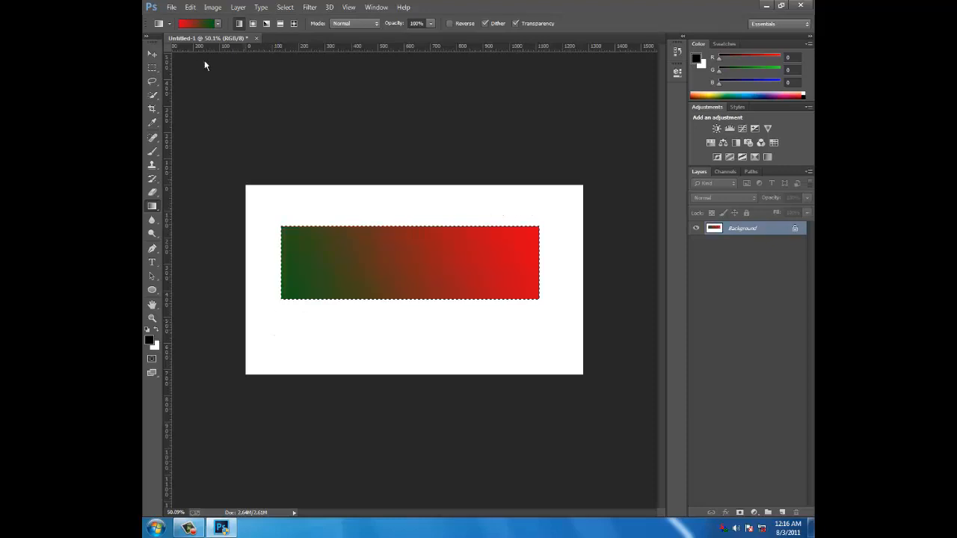
Step: Replace the fill with the black-to-white gradient preset, running diagonally from the selection's upper left to its lower right
left_click(218, 24)
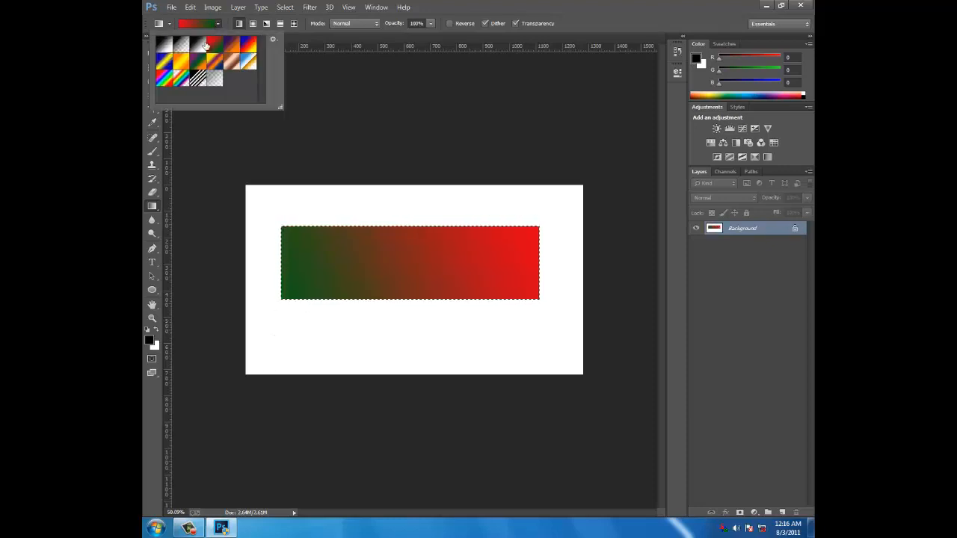
left_click(200, 44)
left_click(267, 213)
left_click_drag(291, 208, 581, 326)
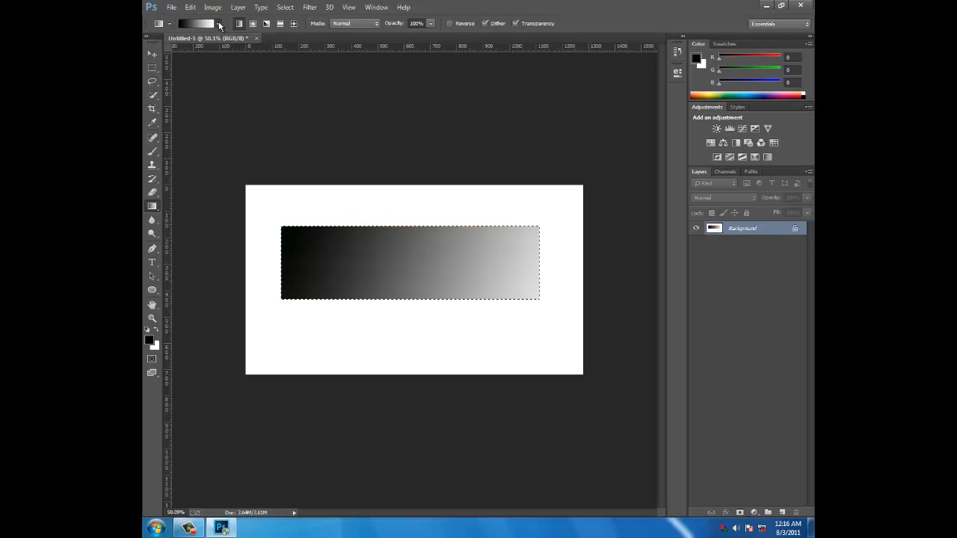
Step: Change the gradient's black stop to a vivid blue and fill the selection with it diagonally from upper right to lower left
left_click(219, 26)
double_click(200, 49)
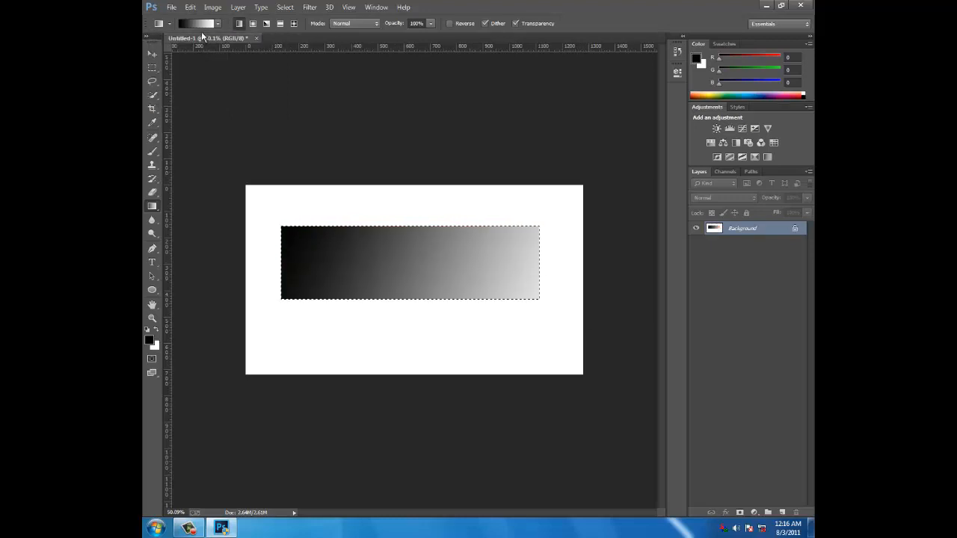
left_click(201, 24)
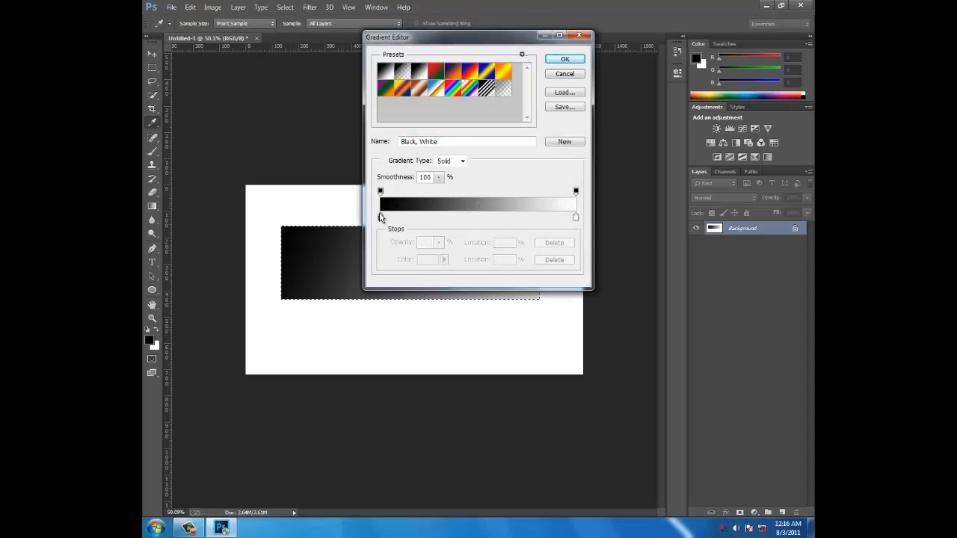
left_click(379, 216)
double_click(379, 216)
left_click(454, 150)
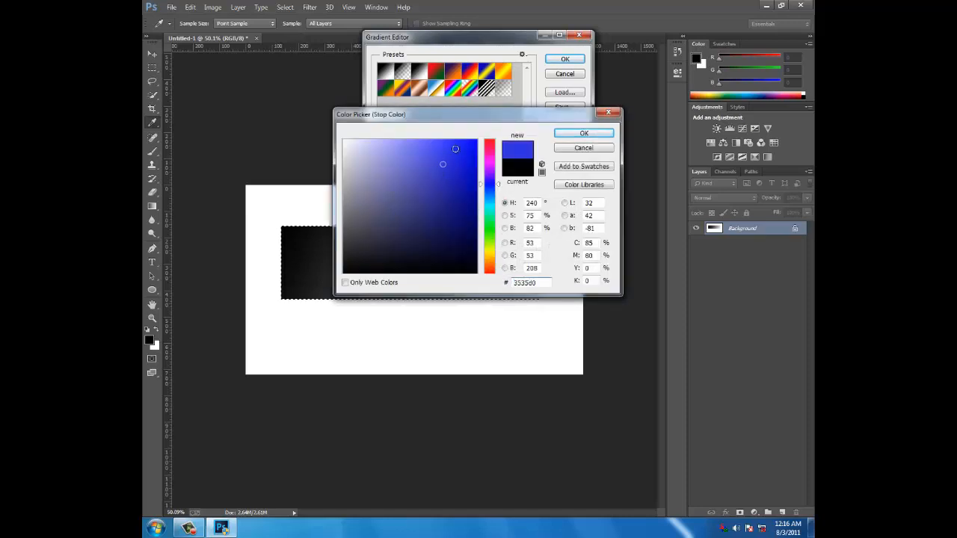
left_click(563, 136)
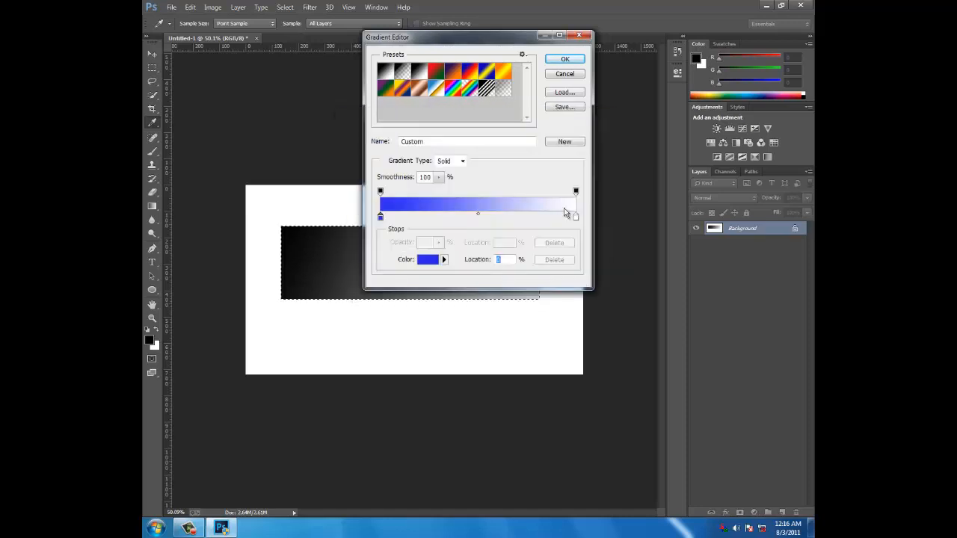
left_click(564, 60)
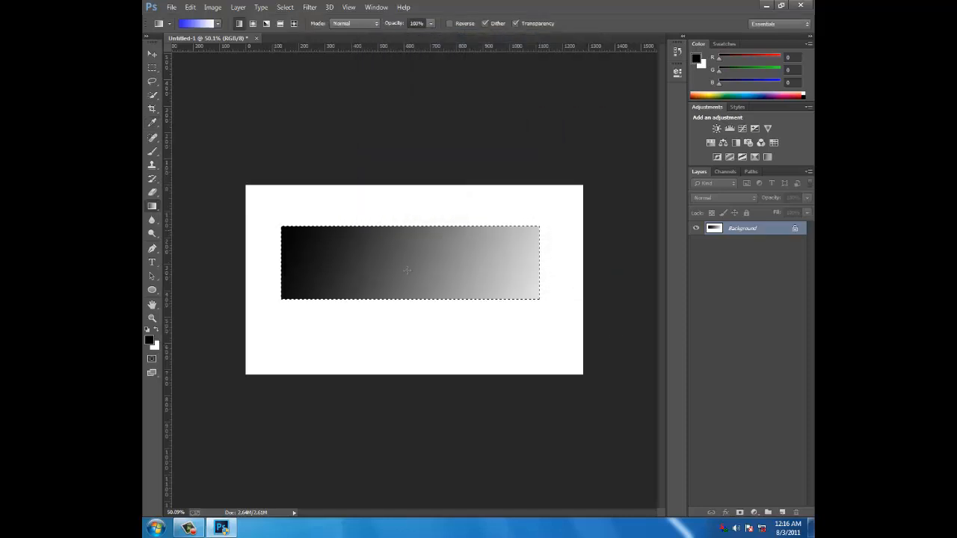
left_click_drag(536, 216, 296, 360)
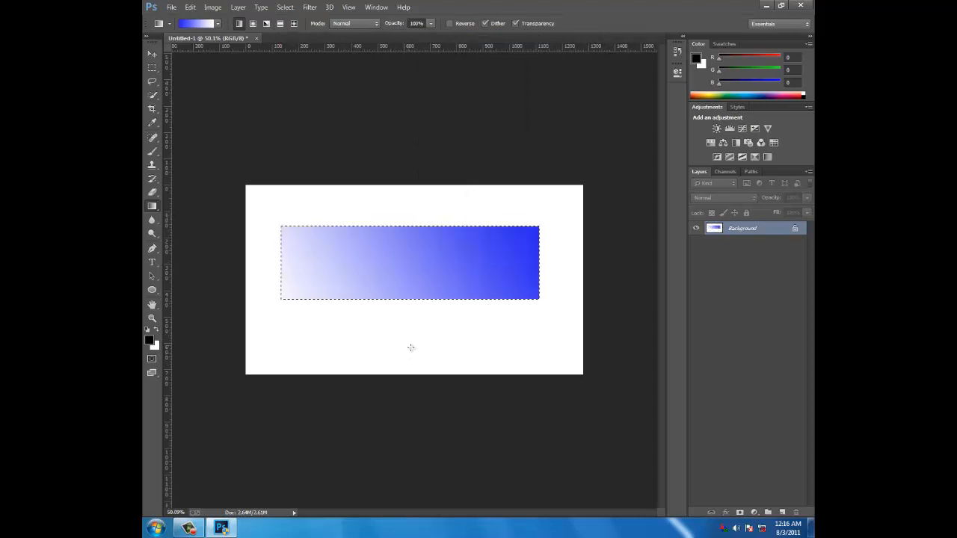
Step: Fill the middle, right and left parts of the gradient with the black foreground color using the Paint Bucket tool
left_click(153, 207)
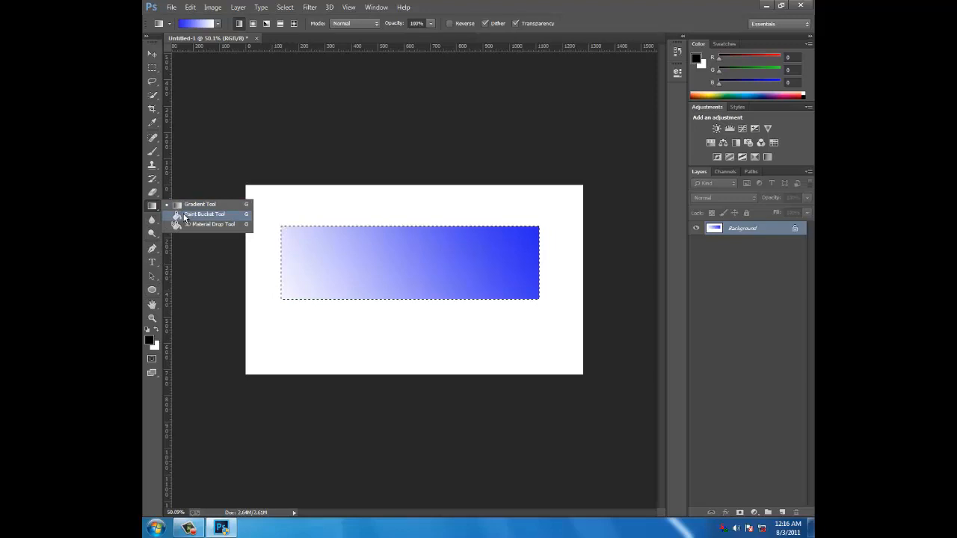
left_click(184, 213)
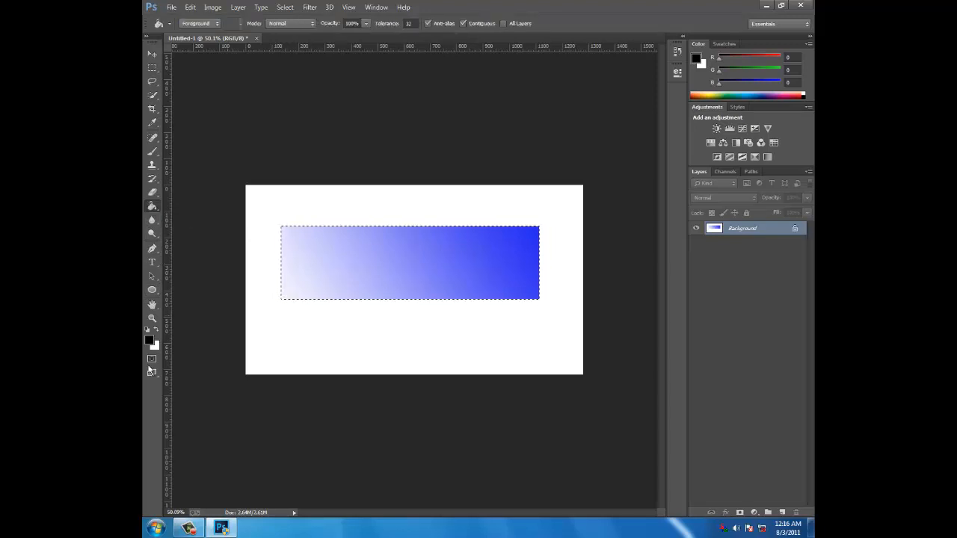
left_click(403, 266)
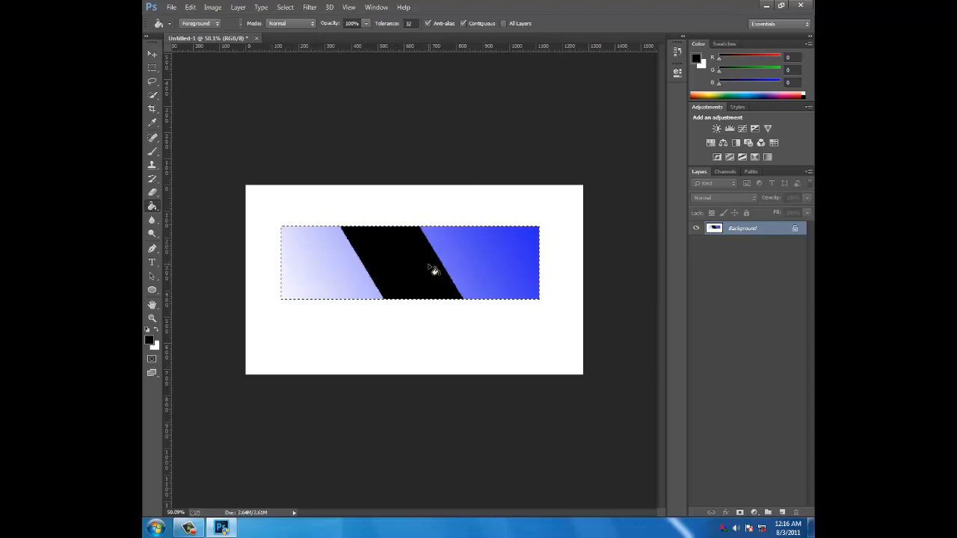
left_click(498, 268)
left_click(449, 265)
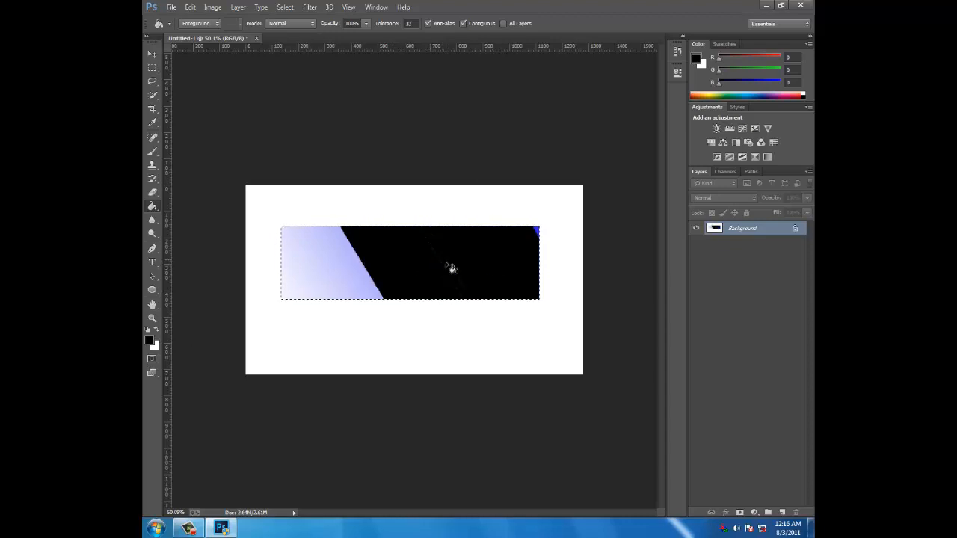
left_click(327, 274)
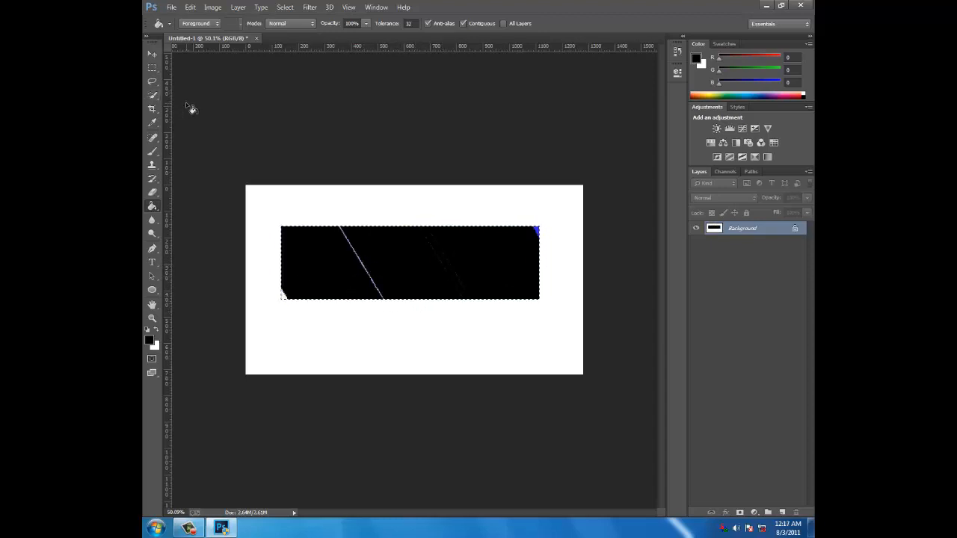
Step: Undo the Paint Bucket fills and the last gradient so the blue starts at the selection's left edge
key("ctrl+d")
key("ctrl+alt+z")
key("ctrl+alt+z")
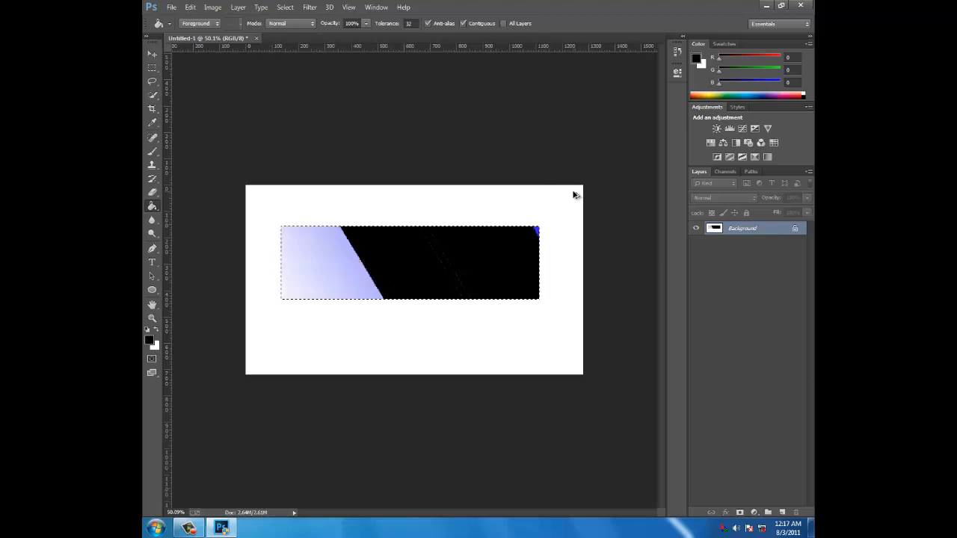
key("ctrl+alt+z")
key("ctrl+alt+z")
key("ctrl+alt+z")
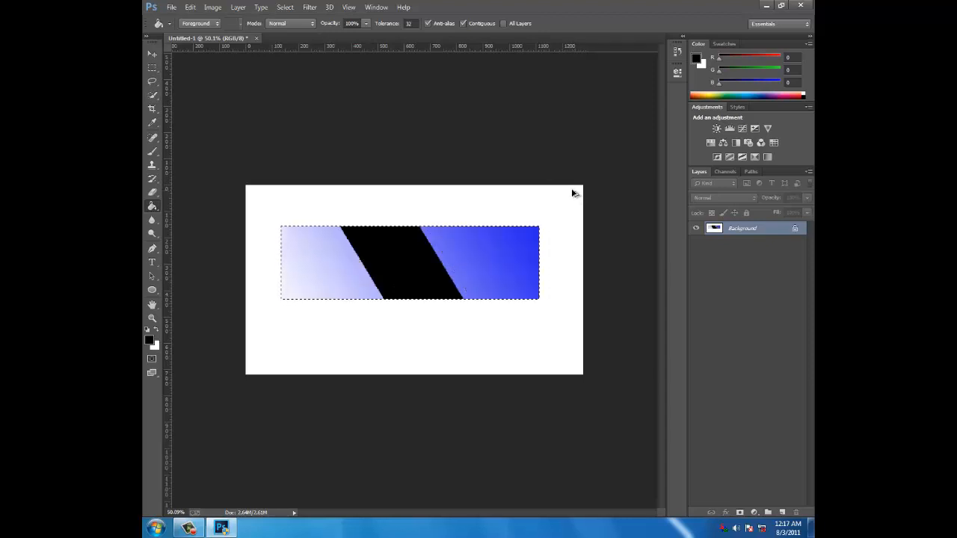
key("ctrl+alt+z")
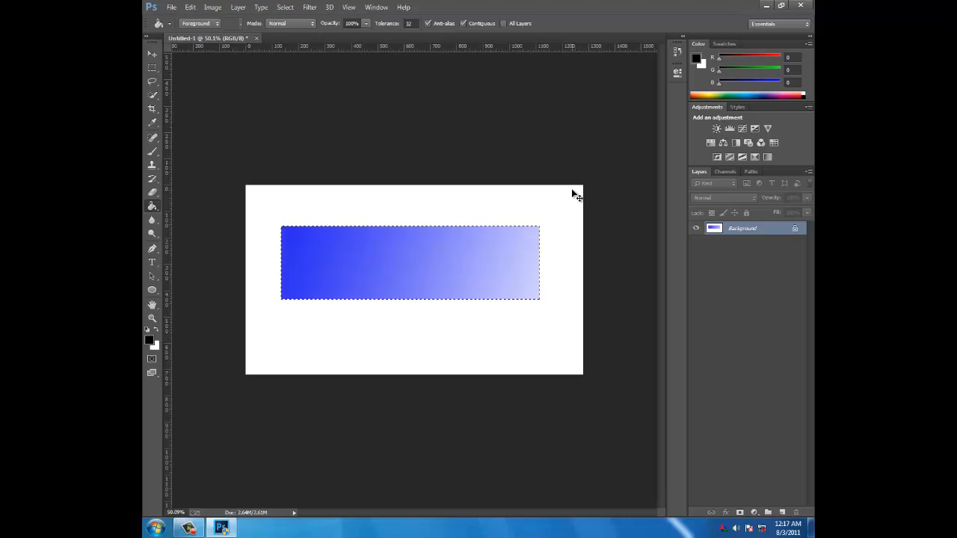
Step: Deselect the gradient area, add an empty layer above it and hide the Background layer
key("ctrl+d")
left_click(783, 513)
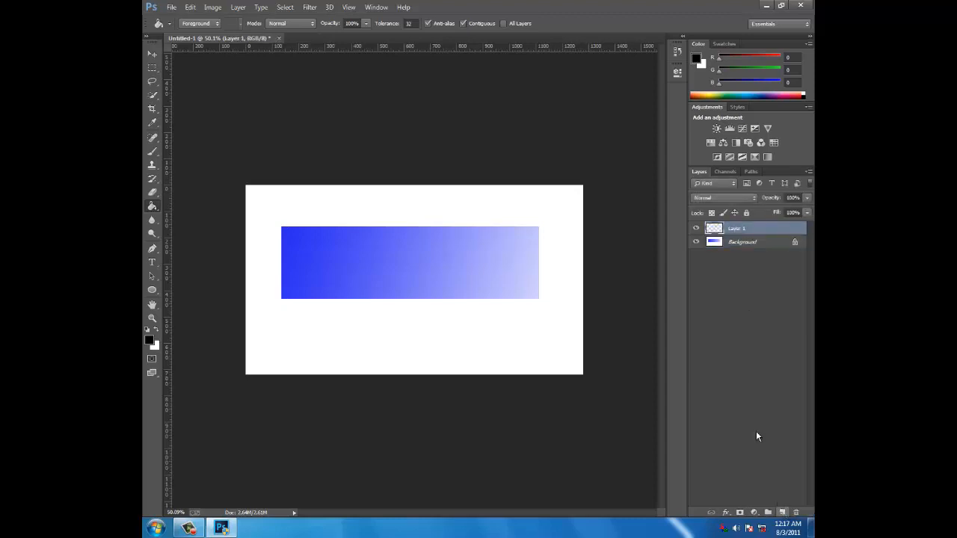
left_click(696, 242)
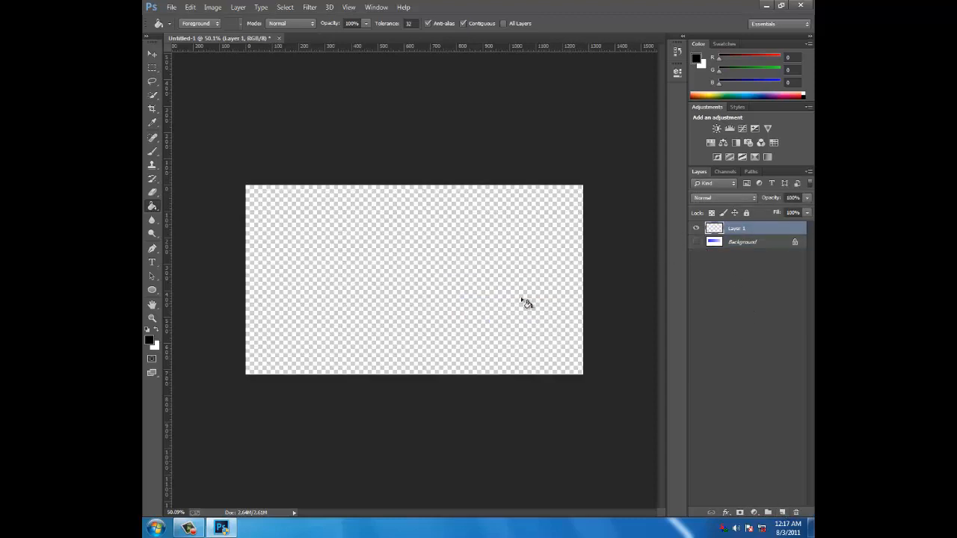
Step: Add a second layer filled with the white background color, and unlock and delete the Background layer
left_click(782, 513)
key("ctrl+BackSpace")
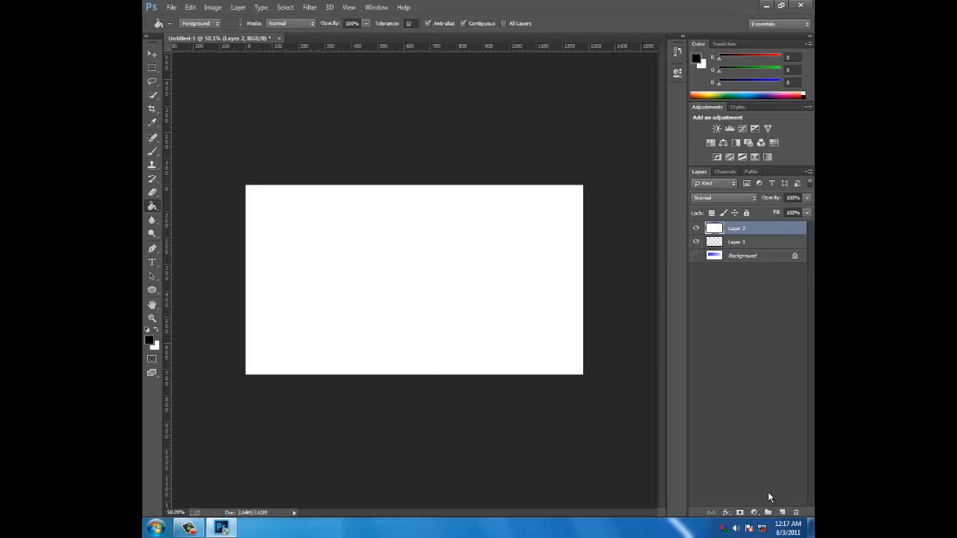
left_click(794, 257)
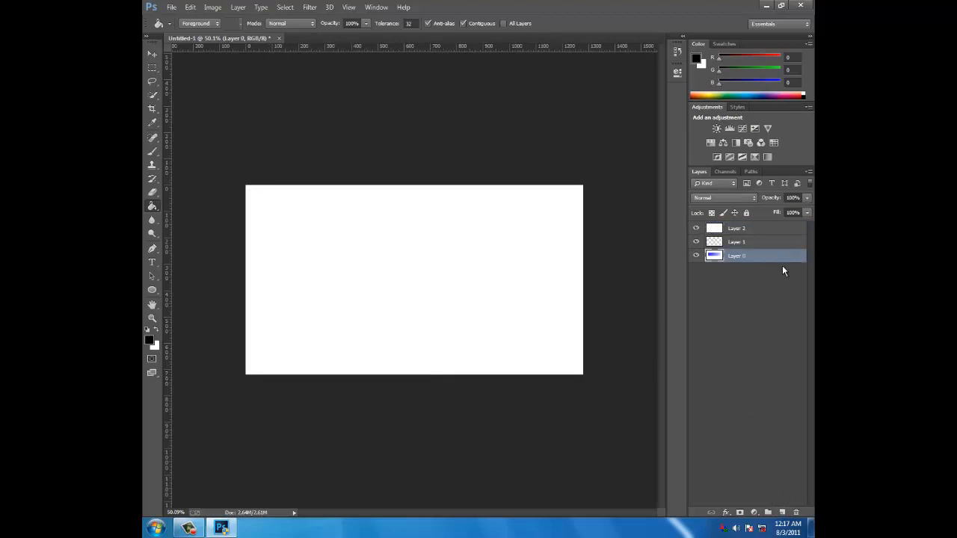
key("Delete")
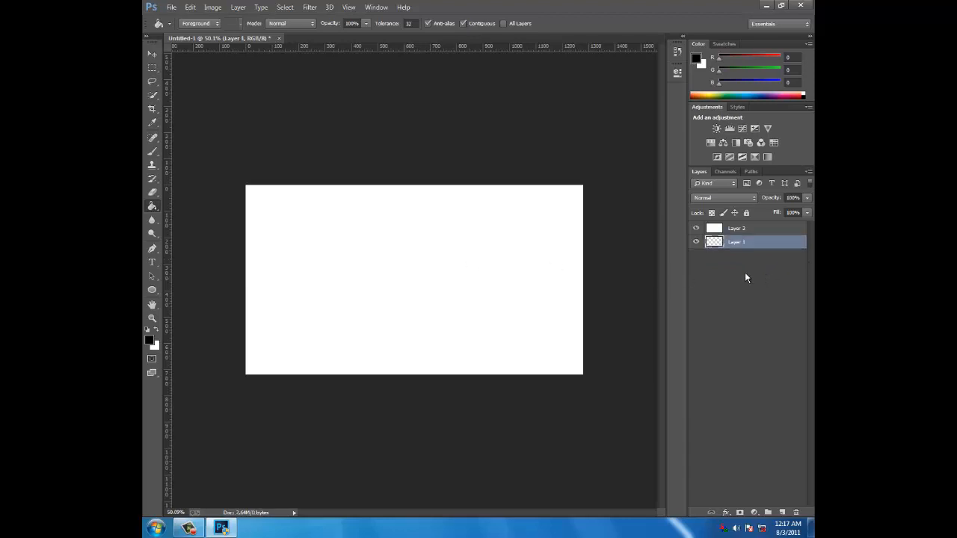
left_click(151, 345)
left_click(416, 159)
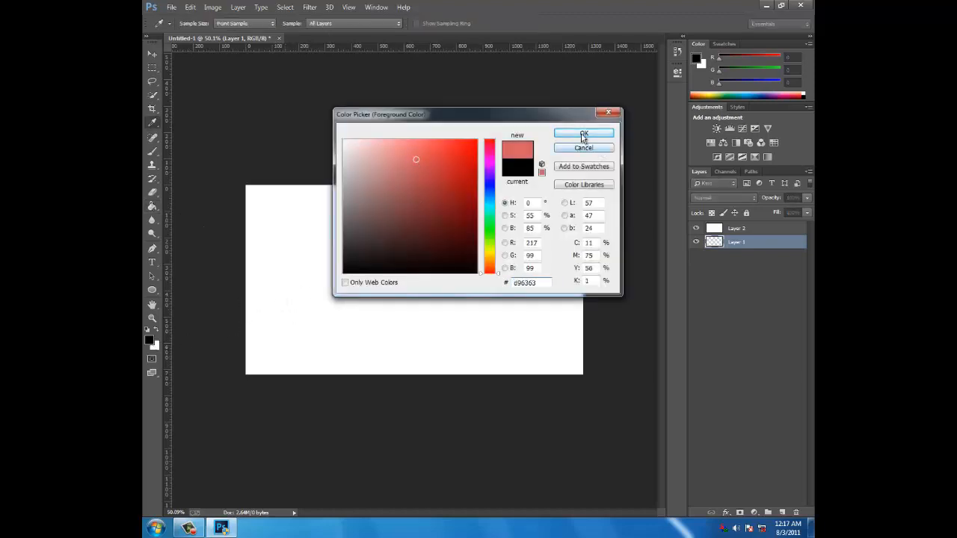
left_click(582, 148)
Step: Draw a nearly circular Elliptical Marquee selection slightly left of the canvas center
left_click_drag(151, 68, 154, 70)
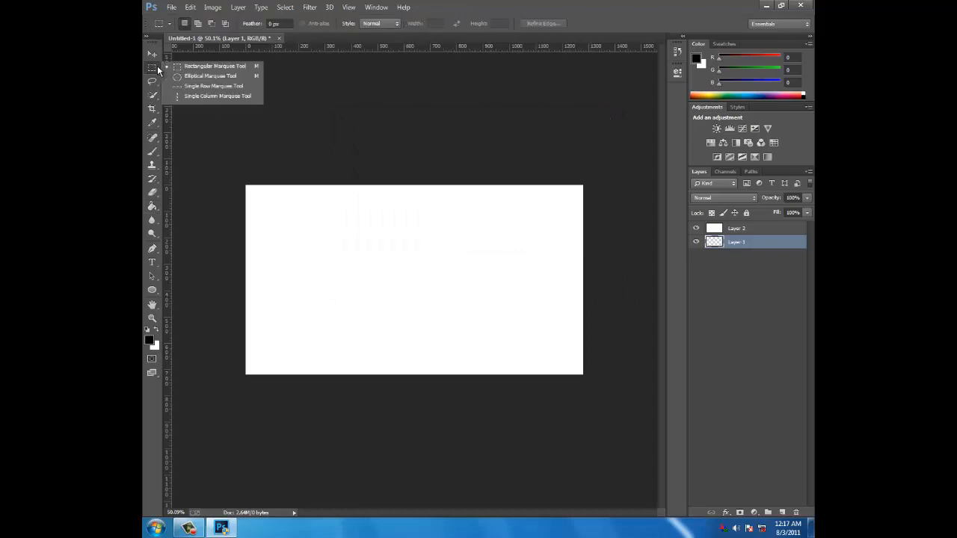
left_click(200, 76)
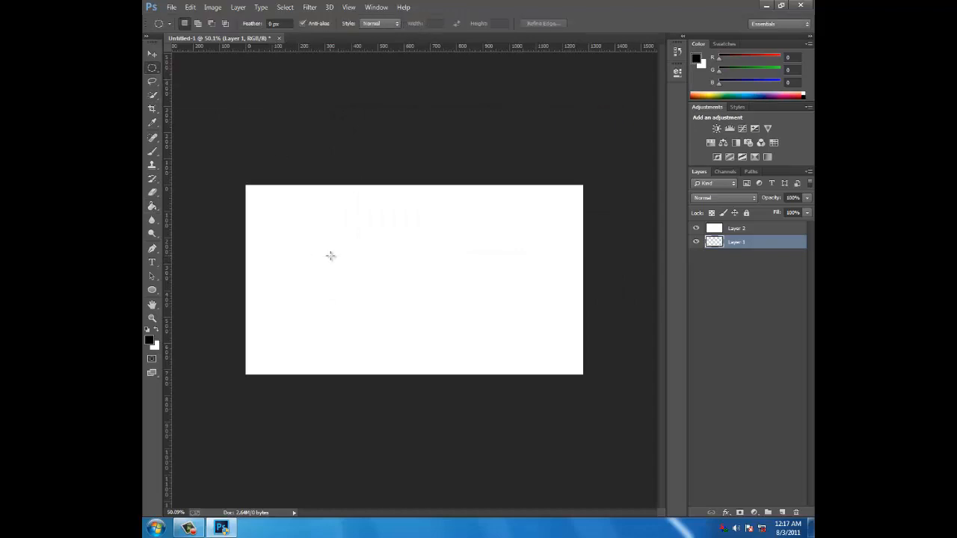
left_click_drag(330, 255, 395, 318)
Step: Place Single Row Marquee selections at different heights across the canvas, and clear the selection
right_click(152, 71)
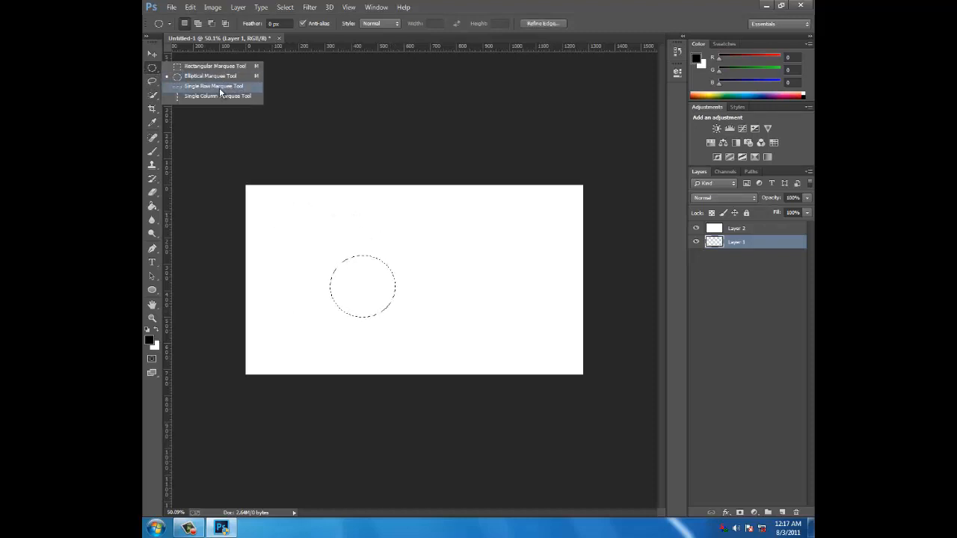
left_click(221, 87)
left_click_drag(312, 228, 483, 252)
left_click(378, 307)
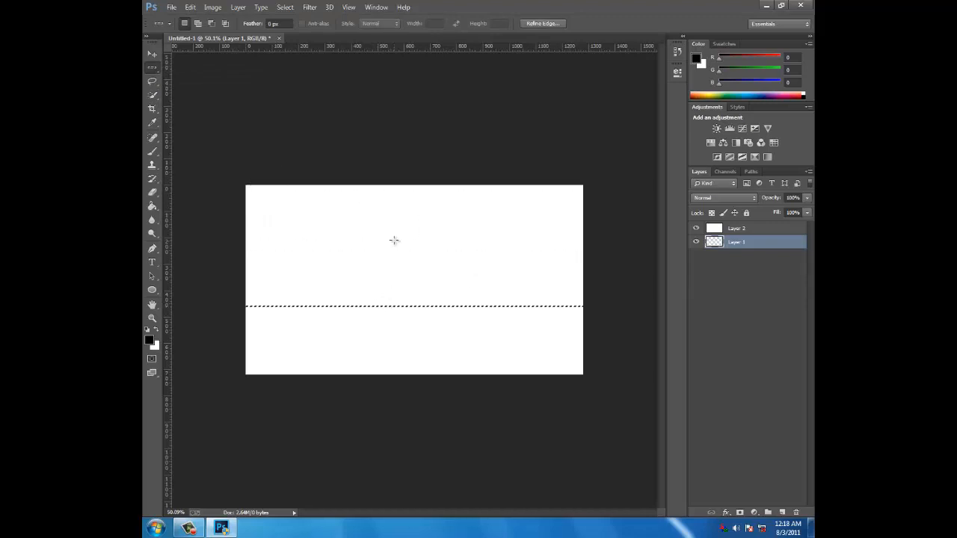
left_click(402, 265)
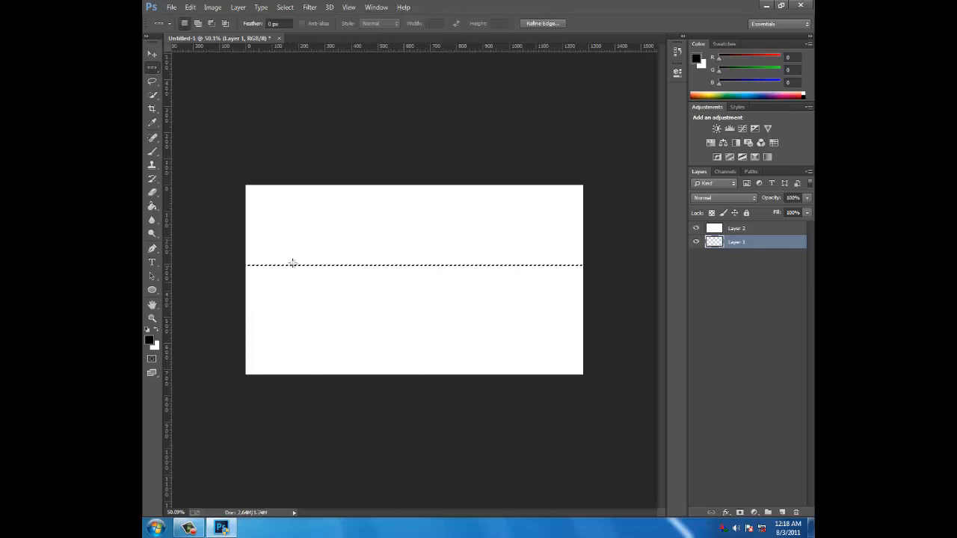
key("v")
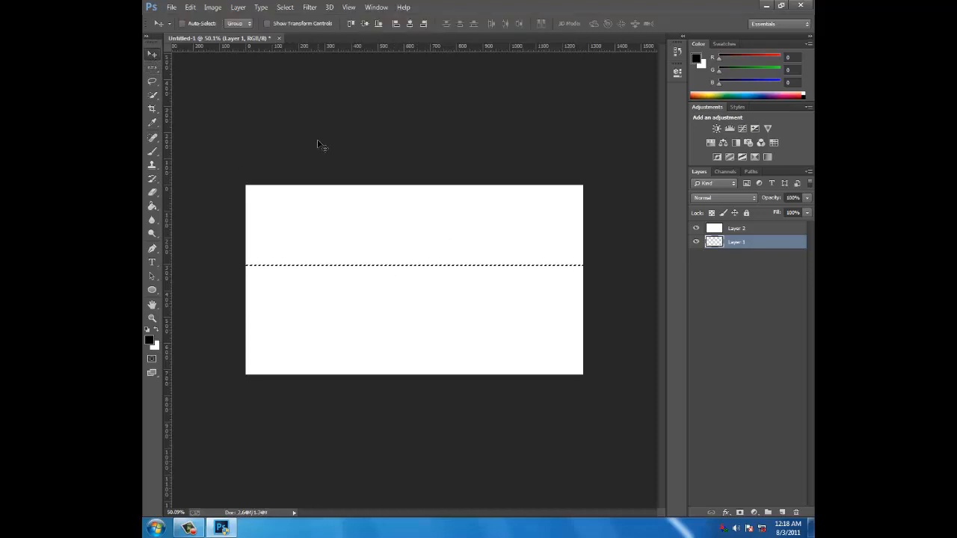
key("ctrl+d")
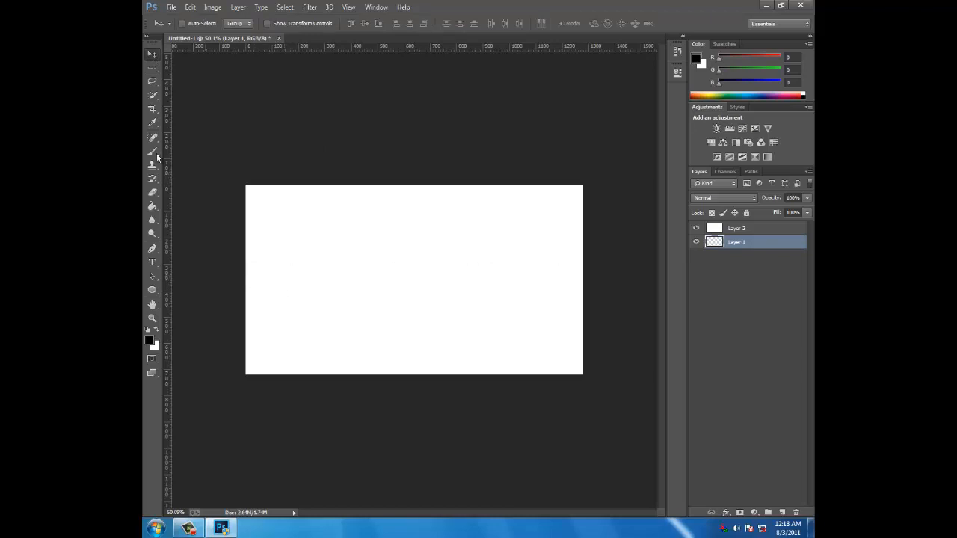
Step: Place a Single Row Marquee selection just below the canvas center and make Layer 2 the active layer
left_click(152, 68)
left_click_drag(238, 281, 498, 300)
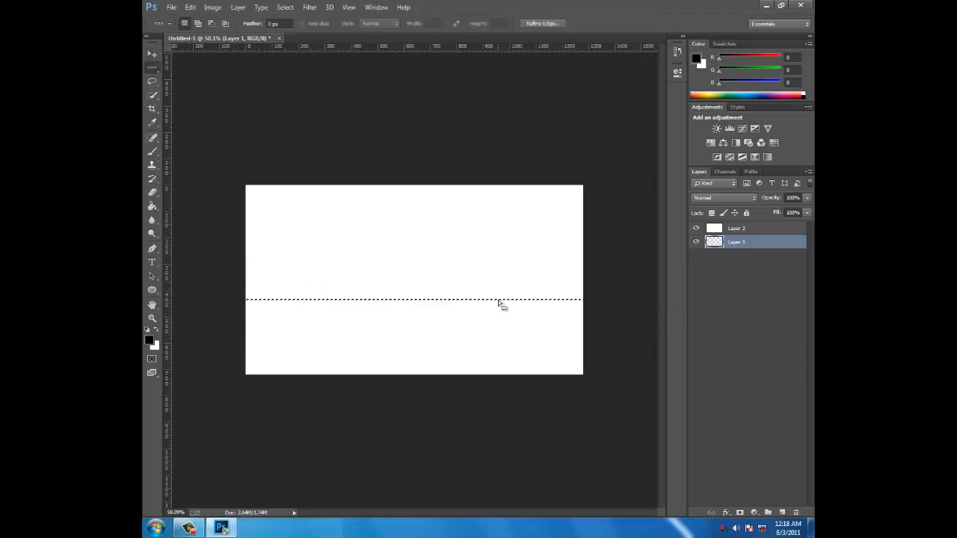
left_click(744, 229)
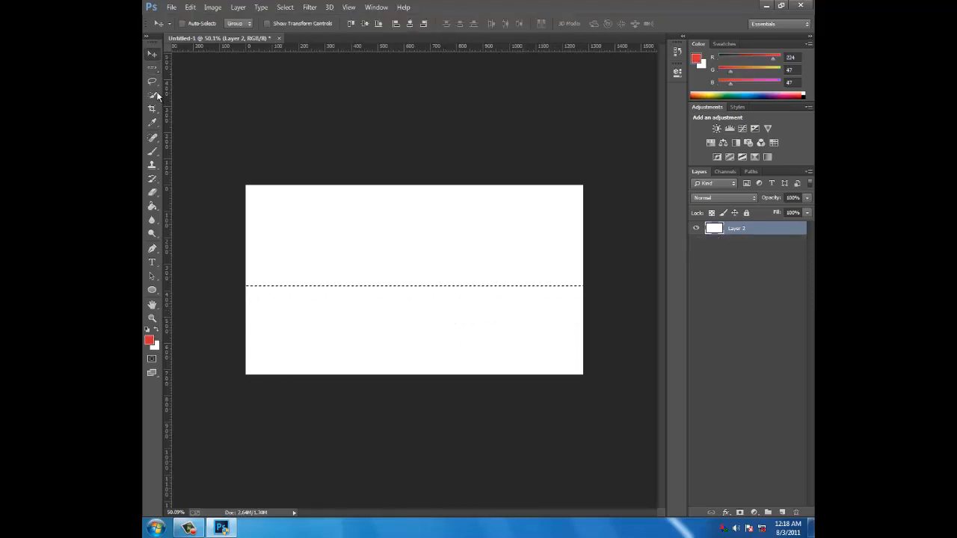
Step: Place a Single Column Marquee selection somewhat left of the canvas center
left_click_drag(154, 65, 194, 101)
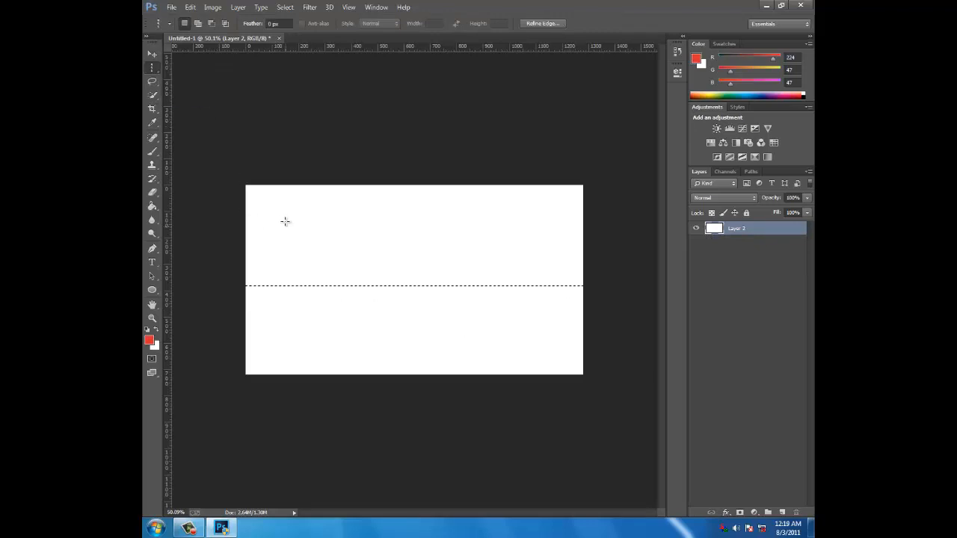
left_click(379, 261)
left_click_drag(381, 261, 383, 273)
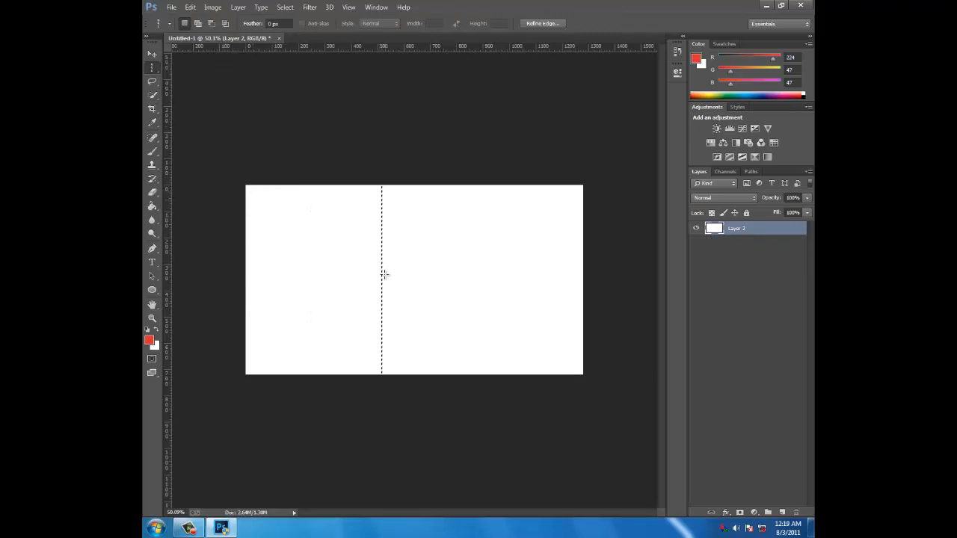
Step: Draw a thin horizontal and a thin vertical selection with the Rectangular Marquee tool, and clear the selection
left_click(152, 68)
left_click(194, 69)
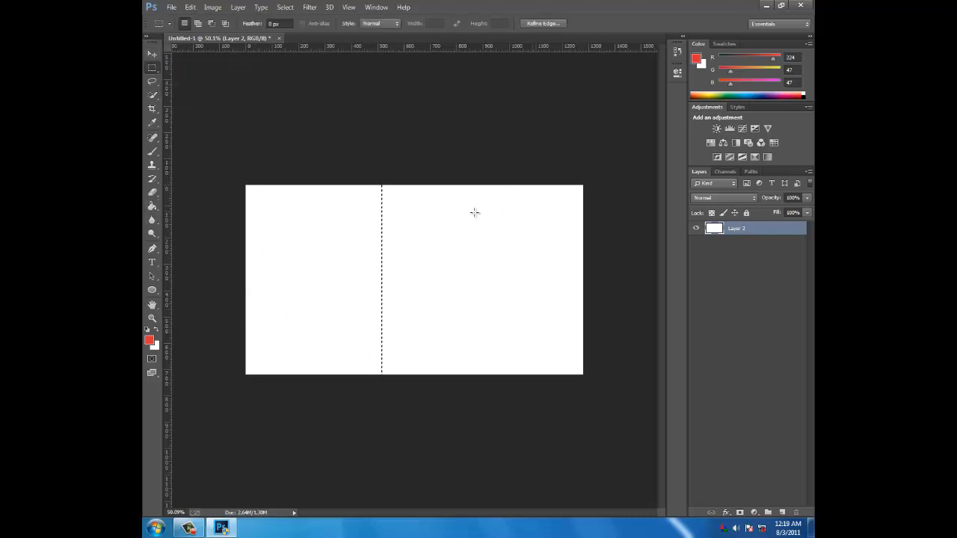
left_click_drag(411, 214, 565, 217)
left_click_drag(451, 235, 446, 381)
left_click(149, 68)
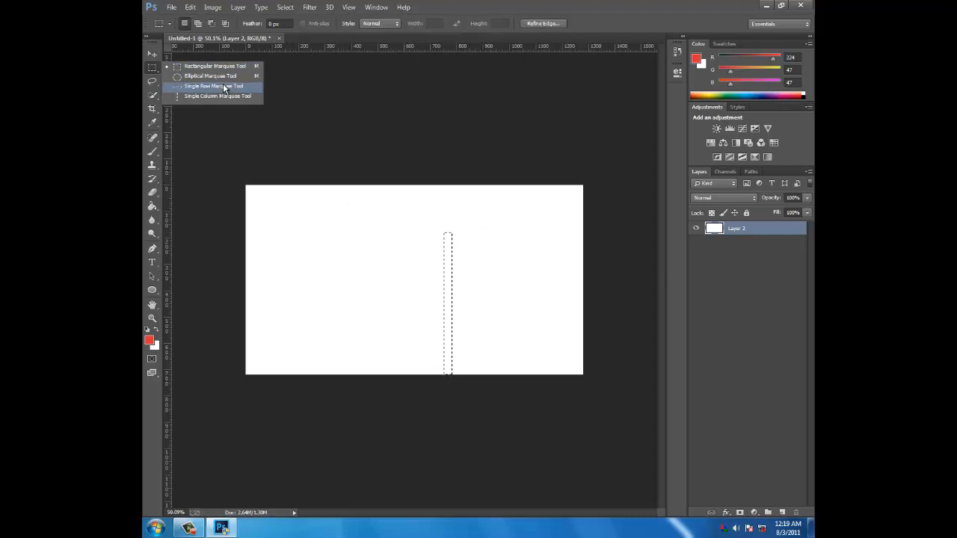
left_click(213, 96)
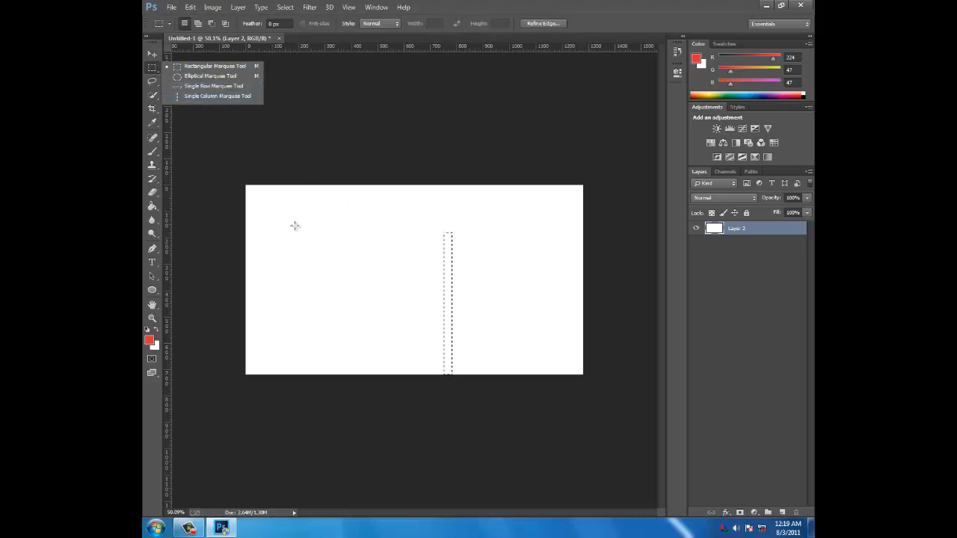
key("ctrl+d")
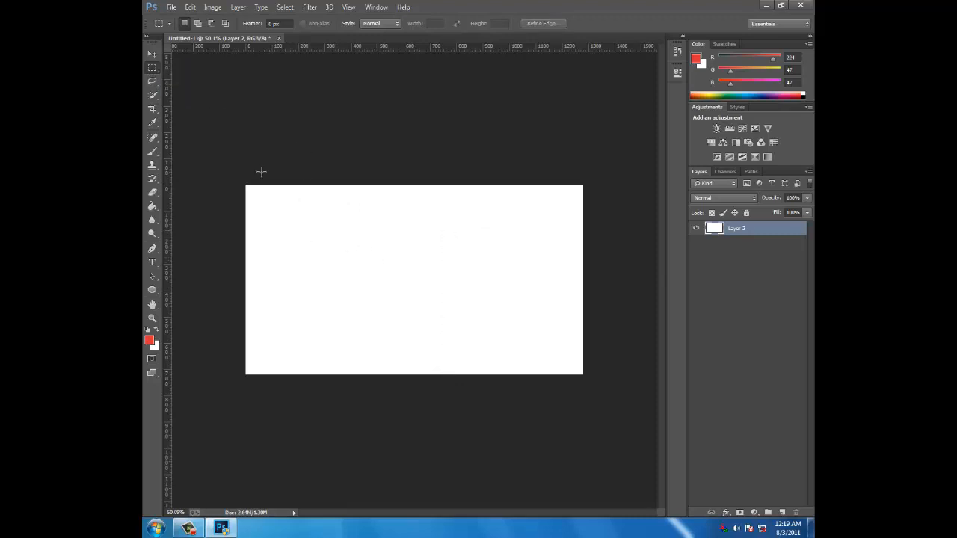
Step: Draw a freehand Lasso selection around the canvas center, extending toward the canvas's upper-left corner
left_click(154, 83)
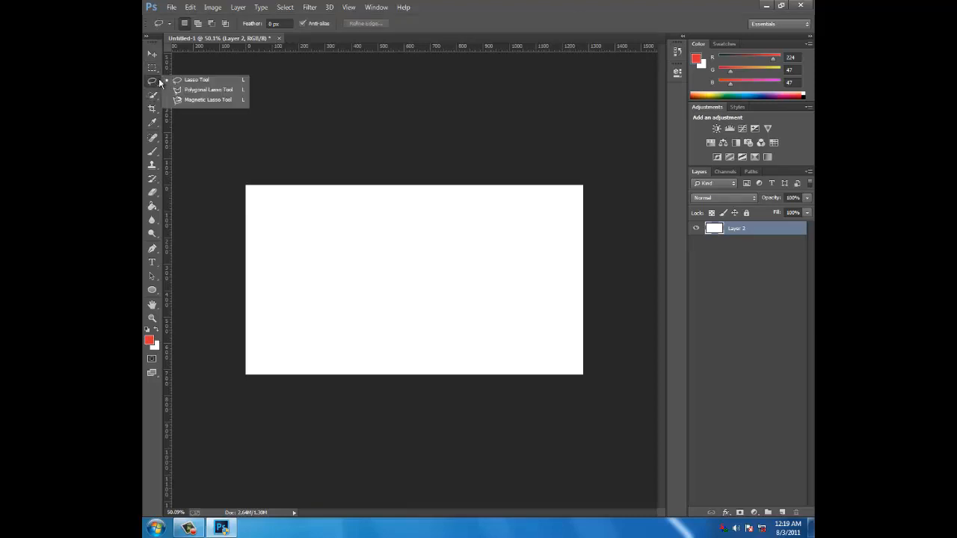
mouse_move(338, 220)
left_mouse_down()
mouse_move(414, 235)
mouse_move(436, 255)
mouse_move(446, 295)
mouse_move(439, 319)
mouse_move(337, 322)
left_mouse_up()
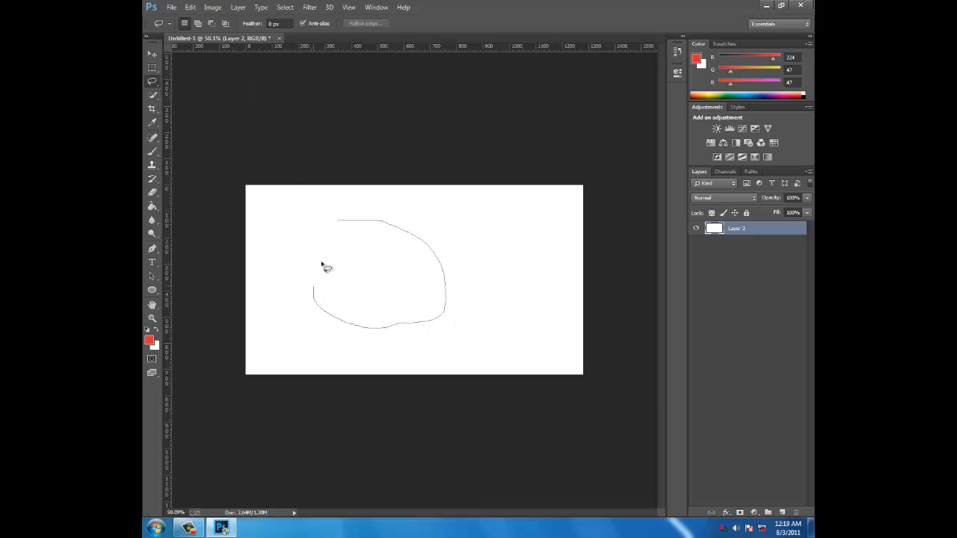
mouse_move(323, 264)
left_mouse_down()
mouse_move(324, 224)
mouse_move(299, 242)
mouse_move(264, 217)
mouse_move(263, 205)
mouse_move(289, 199)
mouse_move(341, 222)
left_mouse_up()
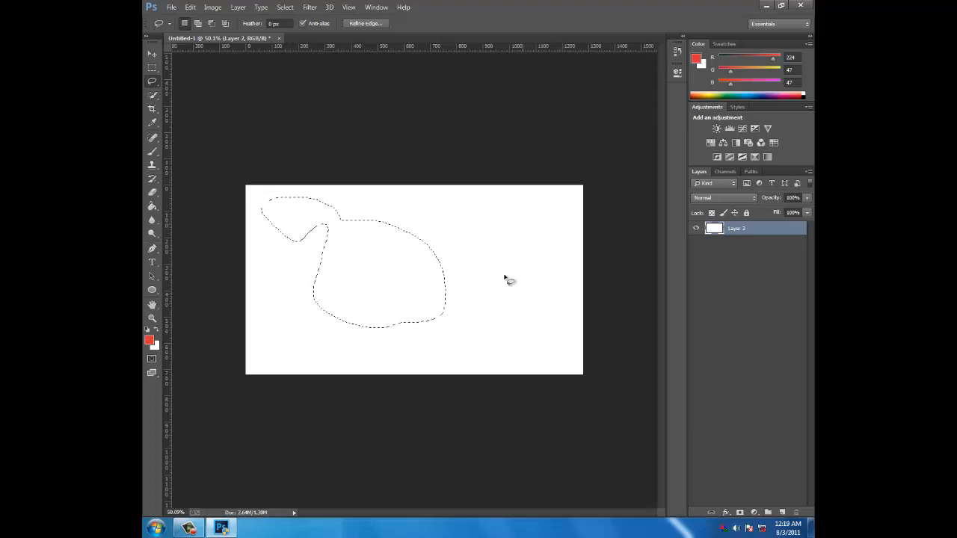
Step: Draw a wide freehand Lasso selection spanning most of the canvas width, and clear the selection
left_click(578, 275)
mouse_move(552, 302)
left_mouse_down()
mouse_move(408, 328)
mouse_move(298, 326)
mouse_move(280, 291)
mouse_move(278, 252)
mouse_move(318, 229)
mouse_move(360, 224)
mouse_move(501, 245)
mouse_move(571, 240)
left_mouse_up()
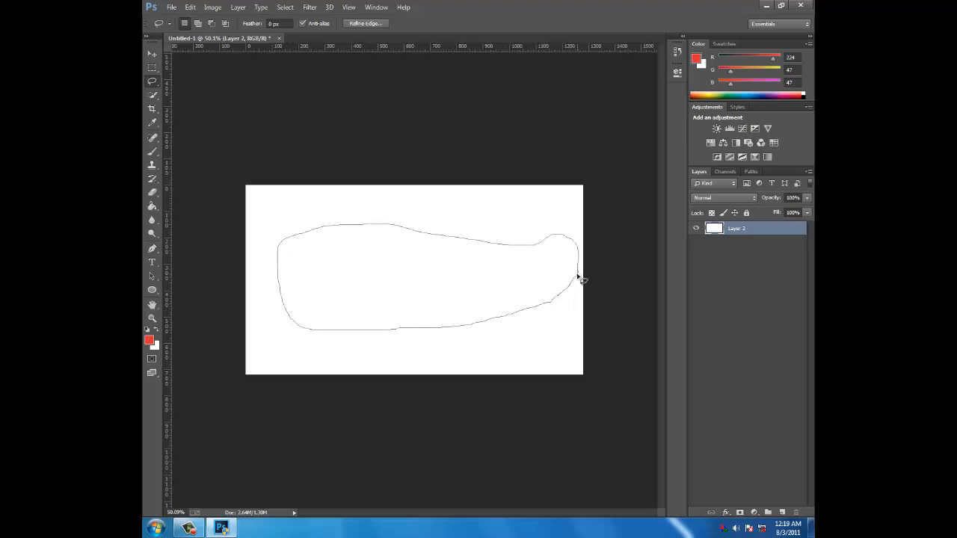
left_click_drag(578, 278, 567, 284)
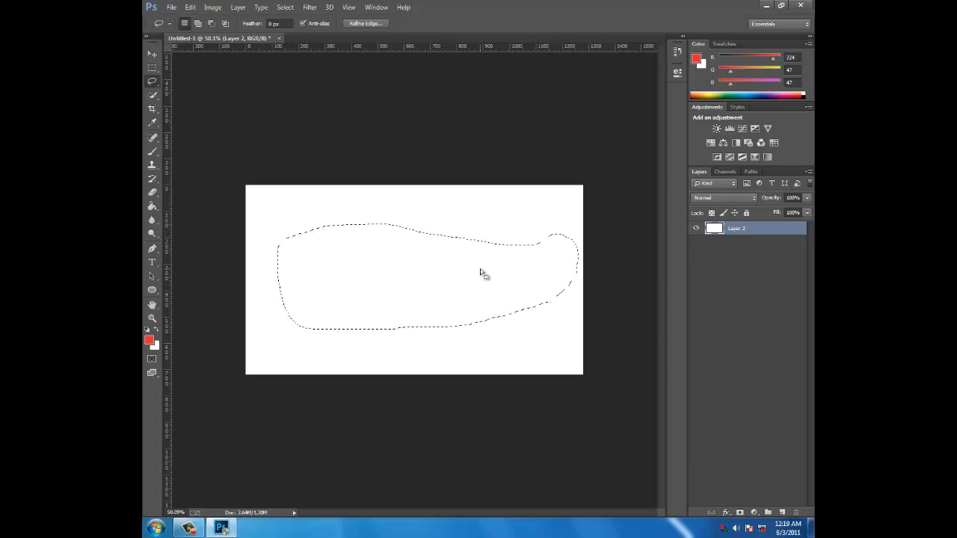
key("ctrl+d")
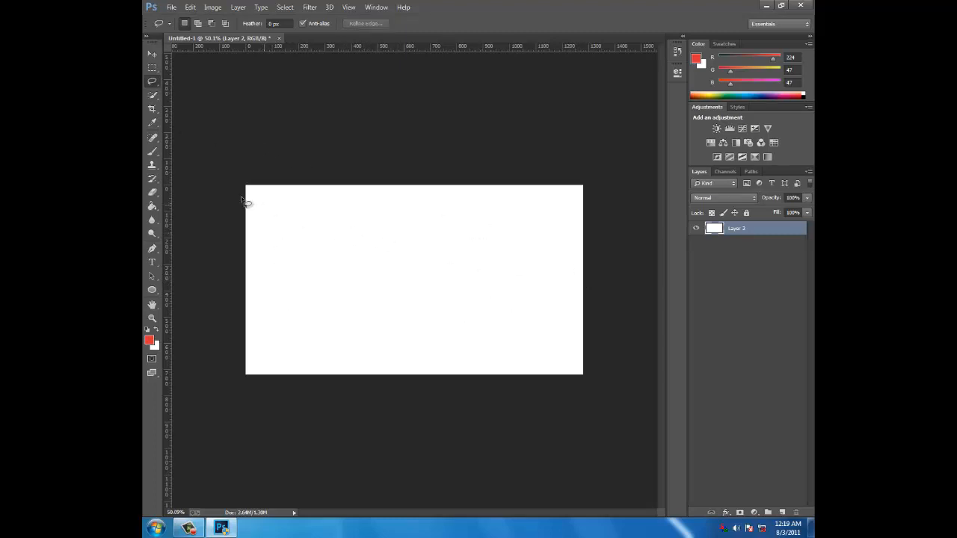
Step: Lasso the canvas's left part from its upper-left corner down to the bottom edge, and clear the selection
mouse_move(224, 179)
left_mouse_down()
mouse_move(350, 322)
mouse_move(380, 441)
mouse_move(278, 436)
mouse_move(225, 223)
left_mouse_up()
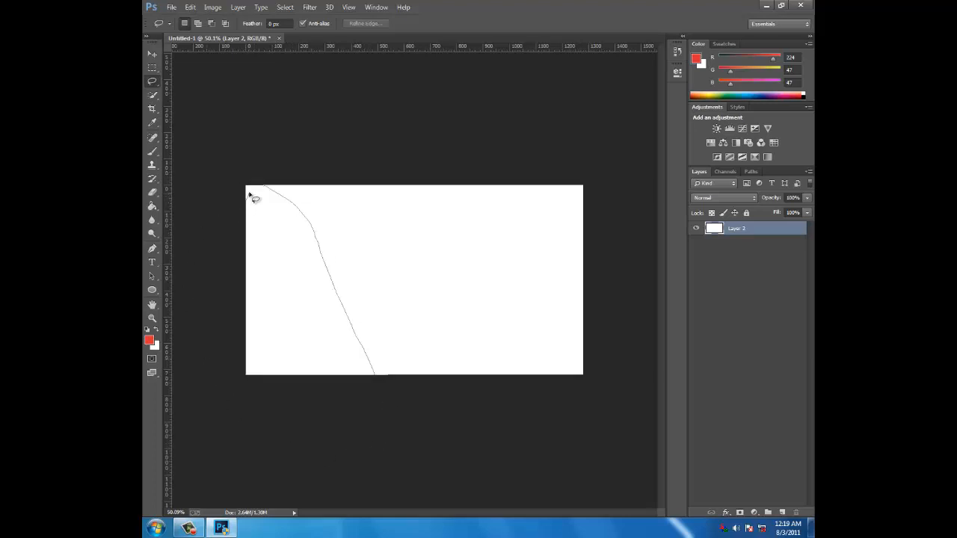
left_click_drag(249, 193, 241, 171)
key("ctrl+d")
Step: Draw a closed many-sided selection around the canvas center with the Polygonal Lasso, and clear the selection
left_click(152, 80)
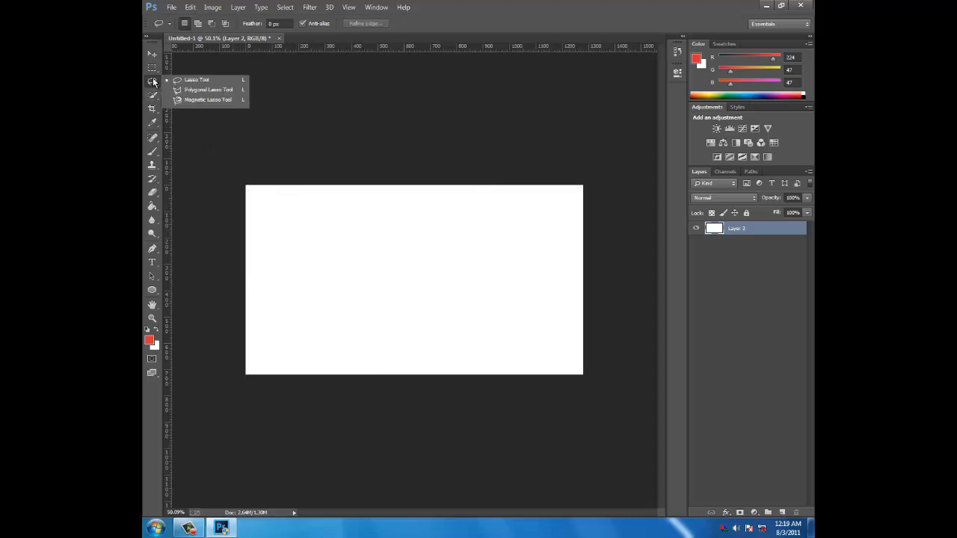
left_click(202, 90)
left_click(317, 263)
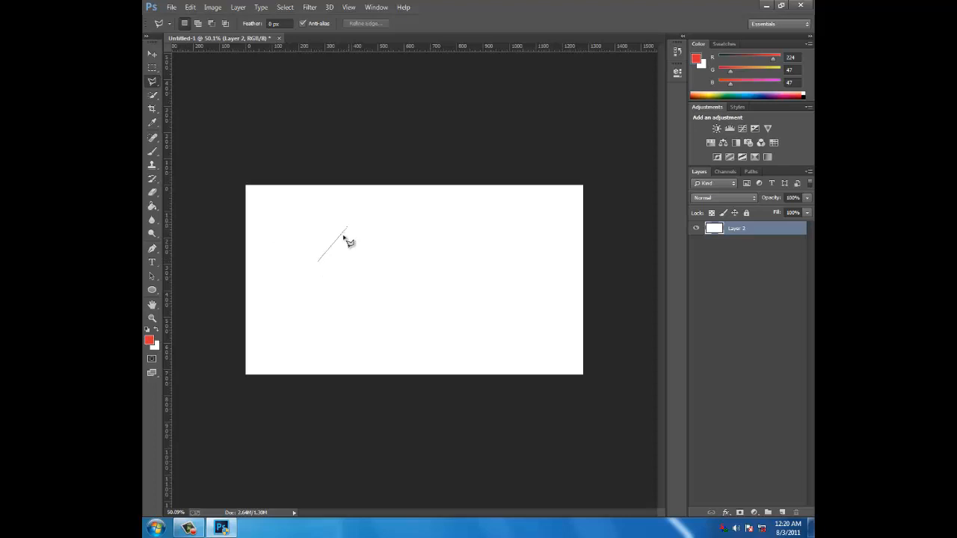
left_click(341, 240)
left_click(403, 225)
left_click(496, 263)
left_click(502, 308)
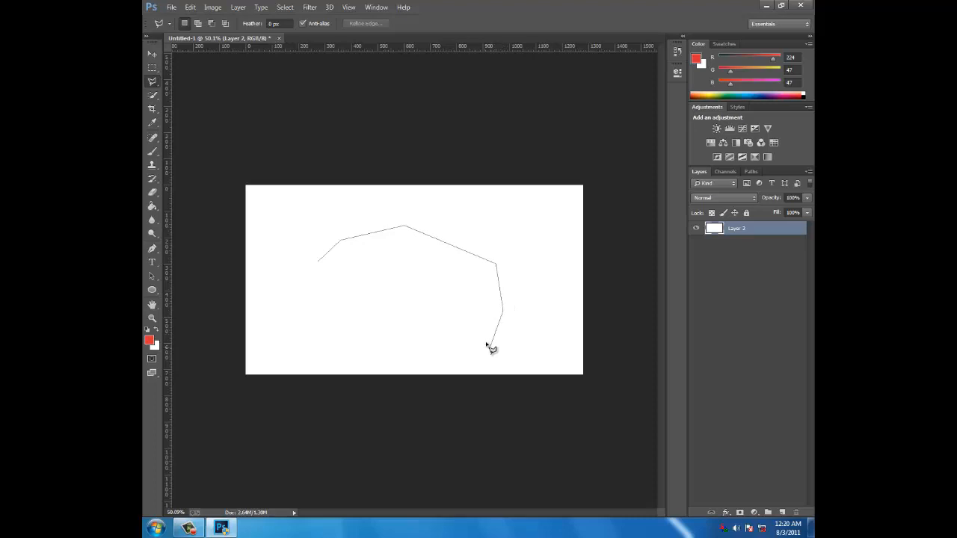
left_click(491, 348)
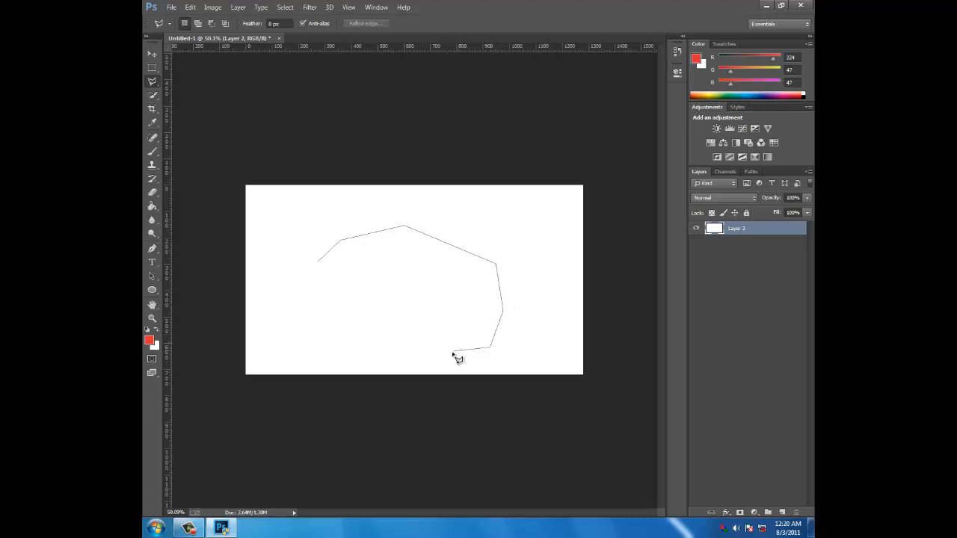
left_click(333, 345)
left_click(315, 303)
left_click(319, 264)
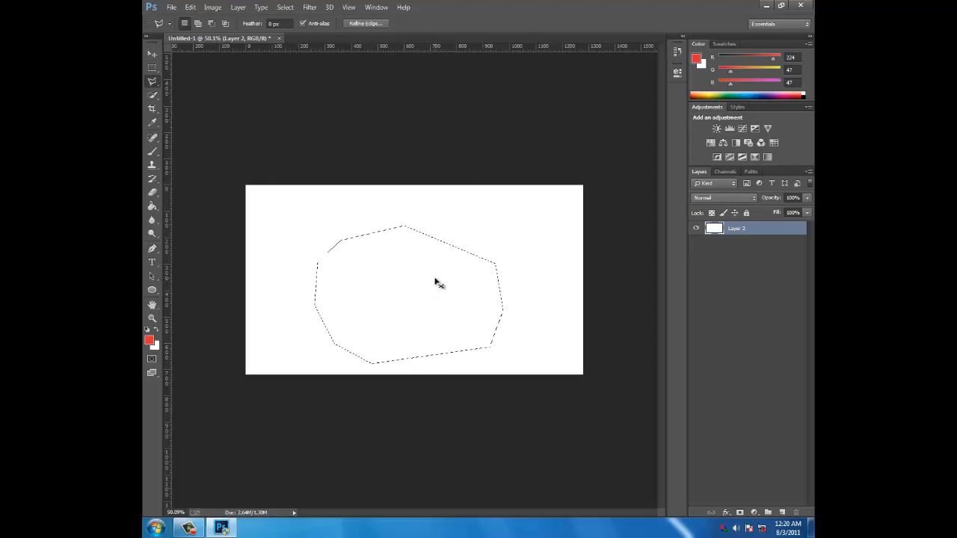
key("ctrl+d")
Step: Draw an ellipse shape about 361 × 222 px slightly left of the canvas center and collapse its shape properties
left_click(153, 82)
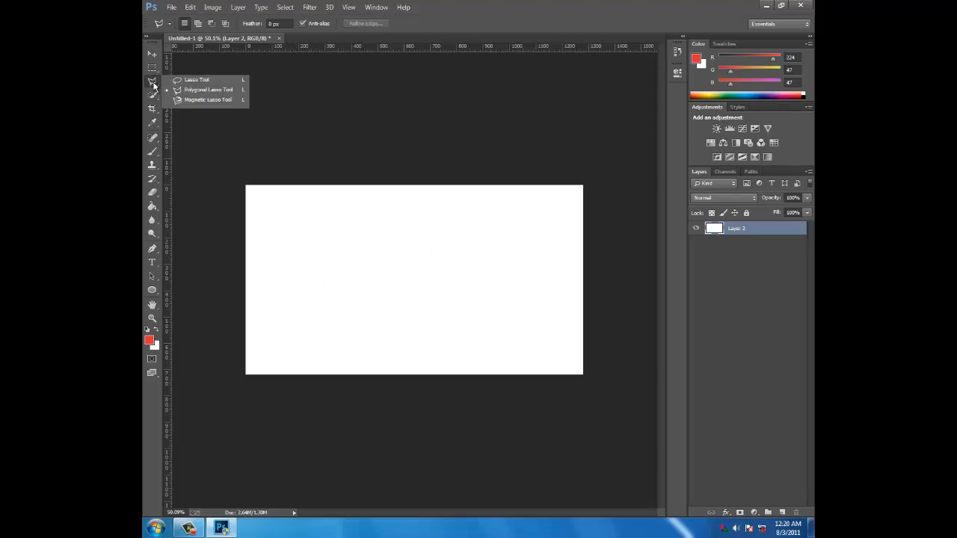
left_click(204, 100)
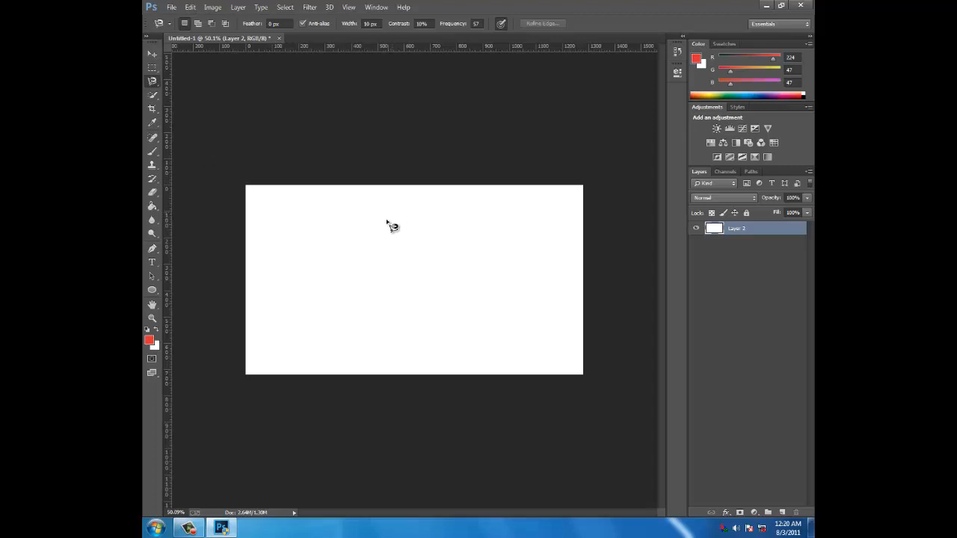
left_click(152, 290)
left_click_drag(325, 262, 421, 321)
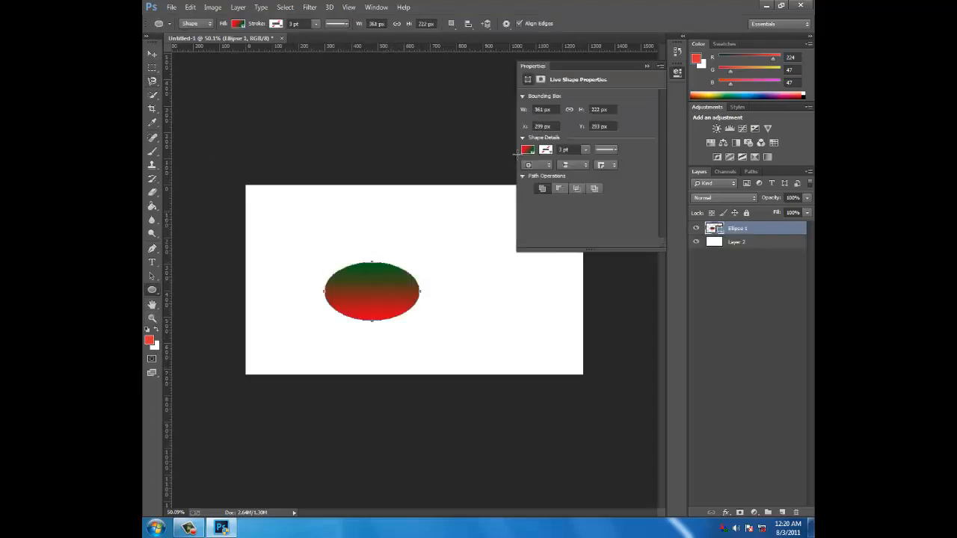
left_click(153, 55)
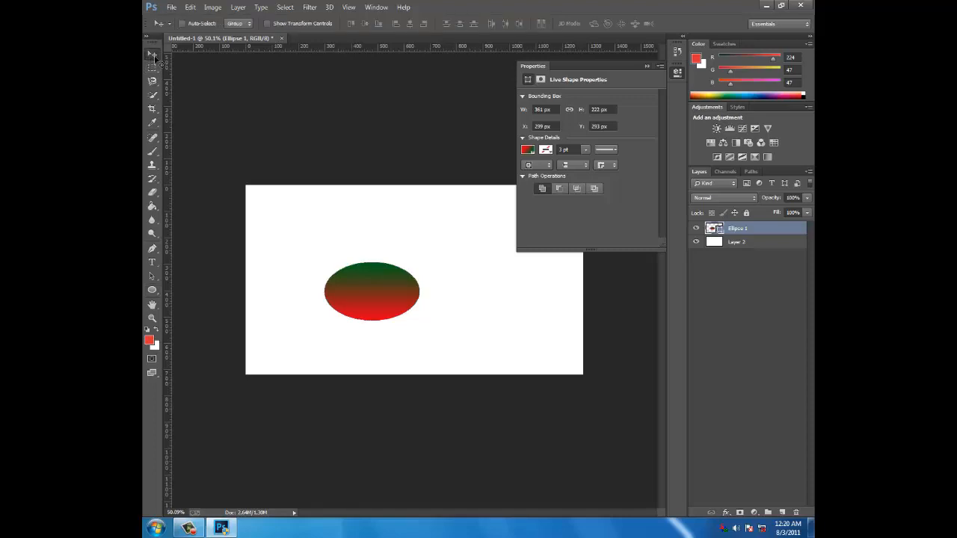
left_click(646, 66)
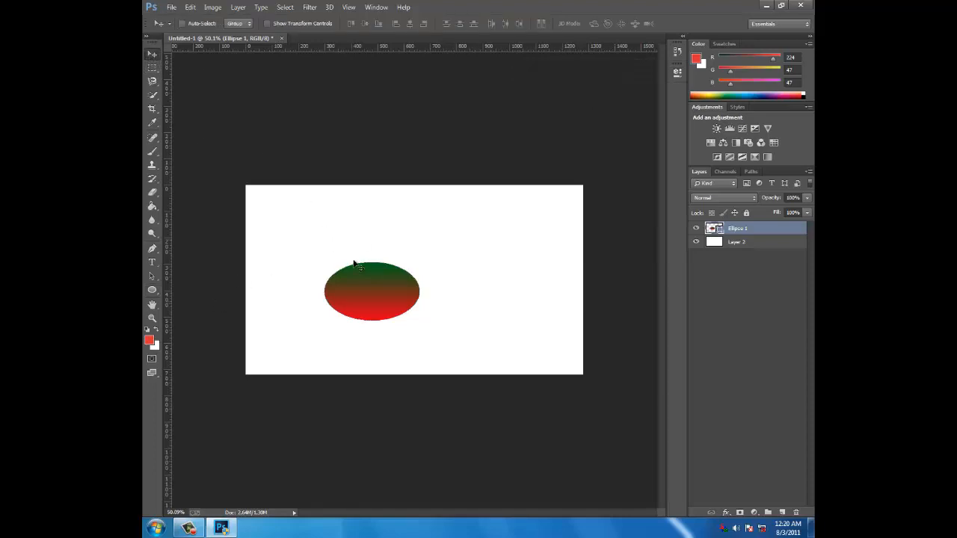
Step: Trace the ellipse's edge and the white area around it with the Magnetic Lasso, and clear the selection
left_click(152, 81)
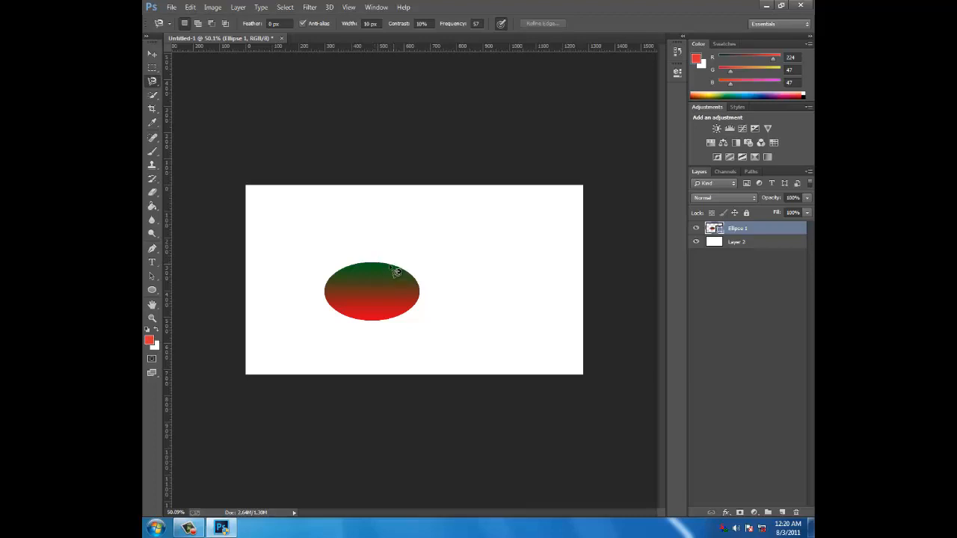
left_click(391, 268)
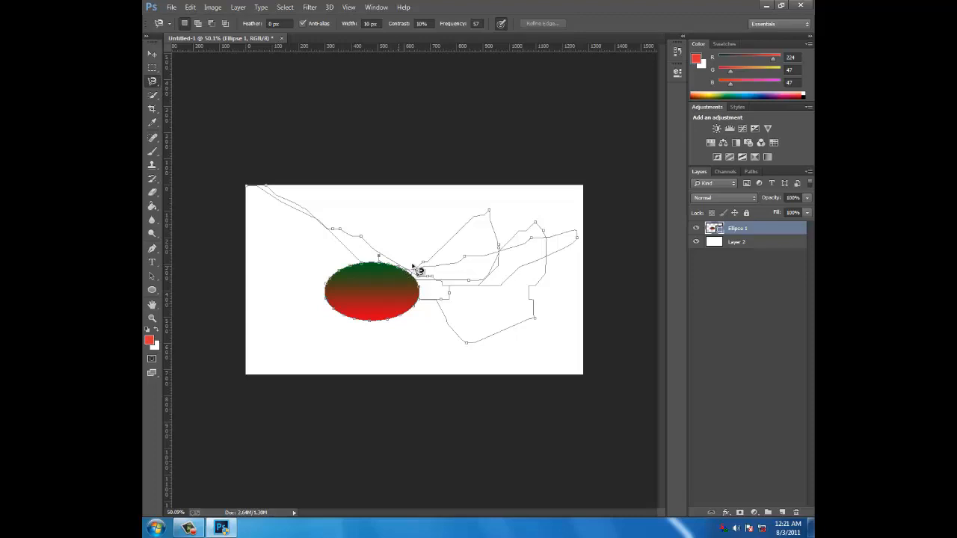
double_click(415, 267)
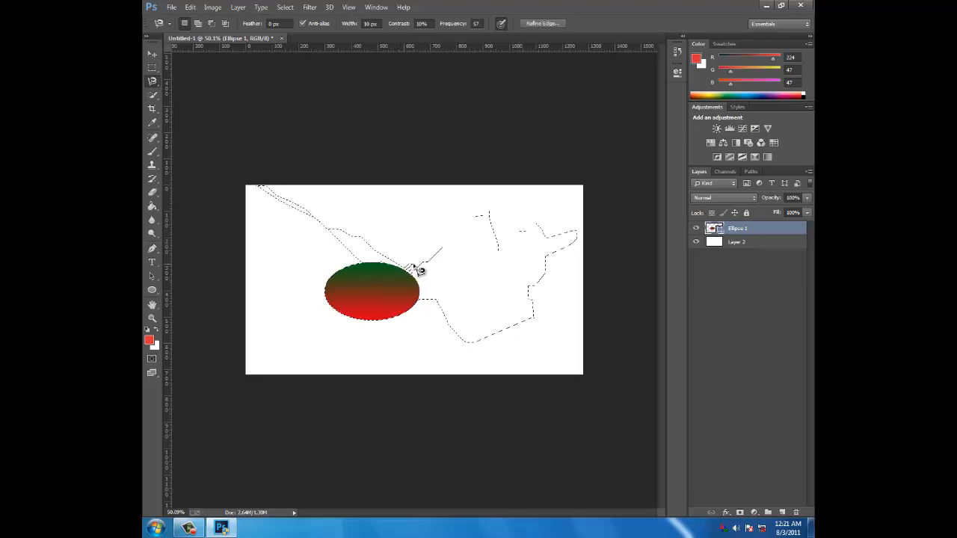
key("ctrl+d")
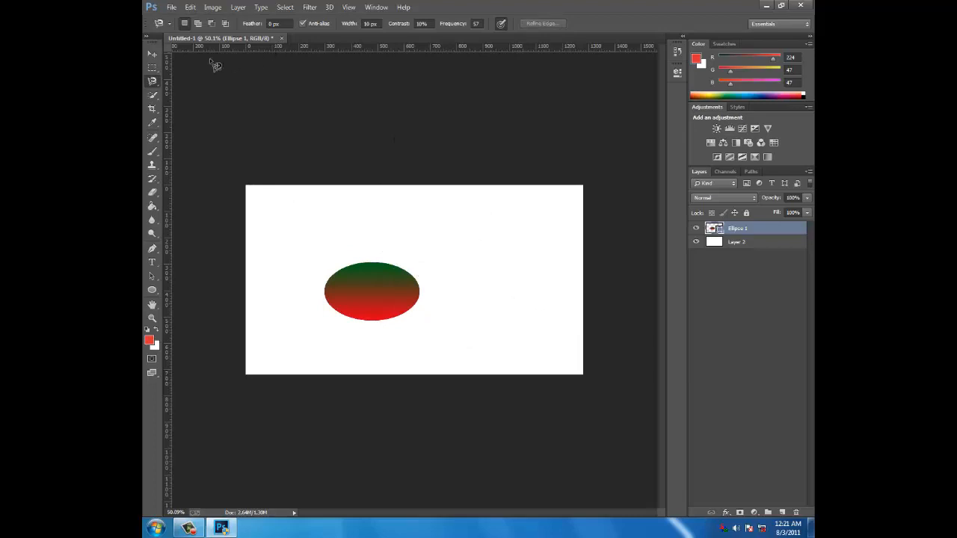
Step: Select the canvas's right-hand portion with the Quick Selection tool, and clear the selection
left_click(151, 56)
left_click(154, 94)
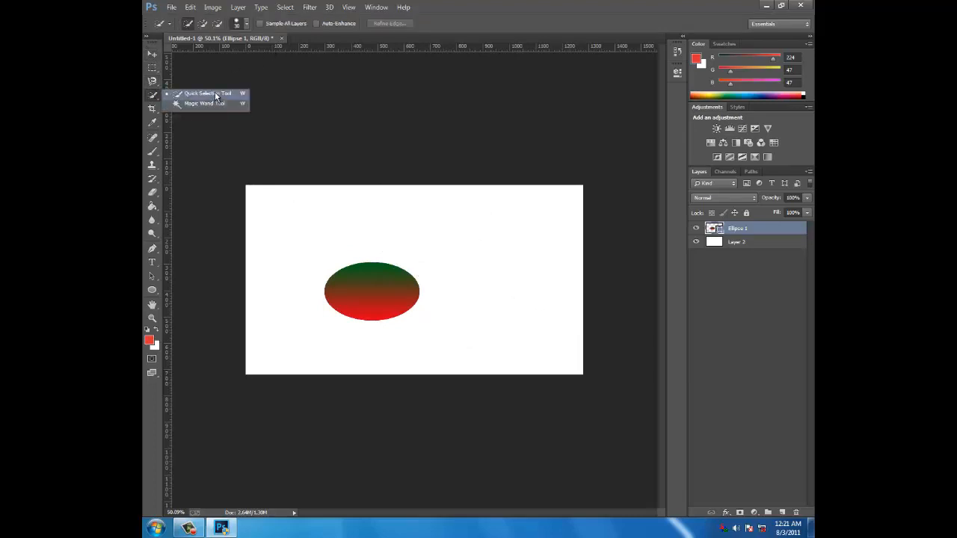
left_click(238, 95)
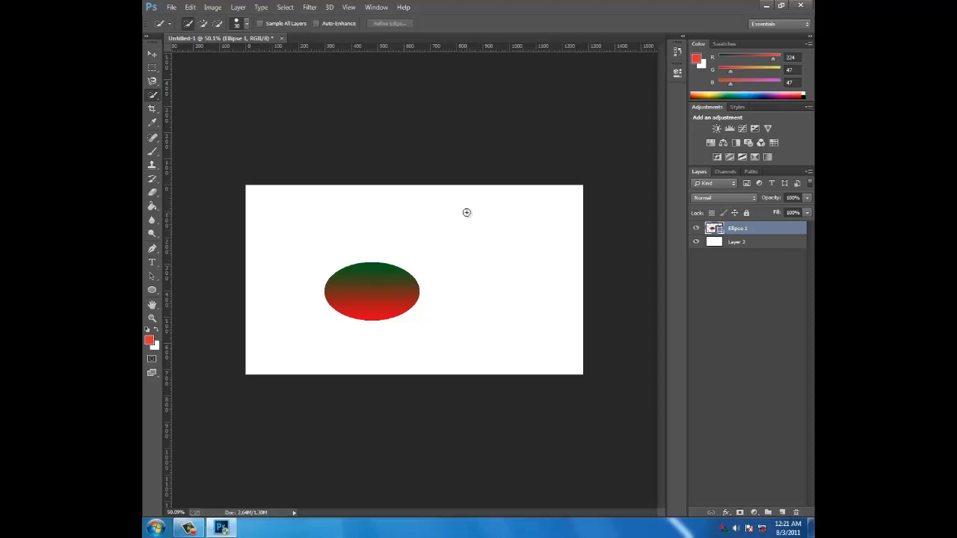
left_click_drag(466, 212, 495, 363)
left_click_drag(533, 263, 533, 226)
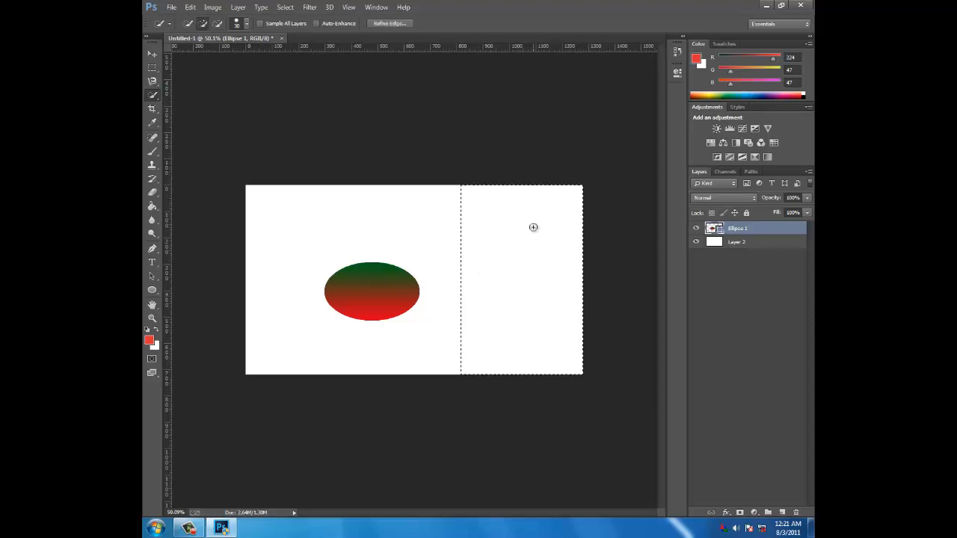
key("ctrl+d")
Step: Paint a narrow diagonal Quick Selection strip to the right of the ellipse and vary the brush size up to 300 px
left_click_drag(465, 307, 456, 318)
key("bracketright")
key("bracketright")
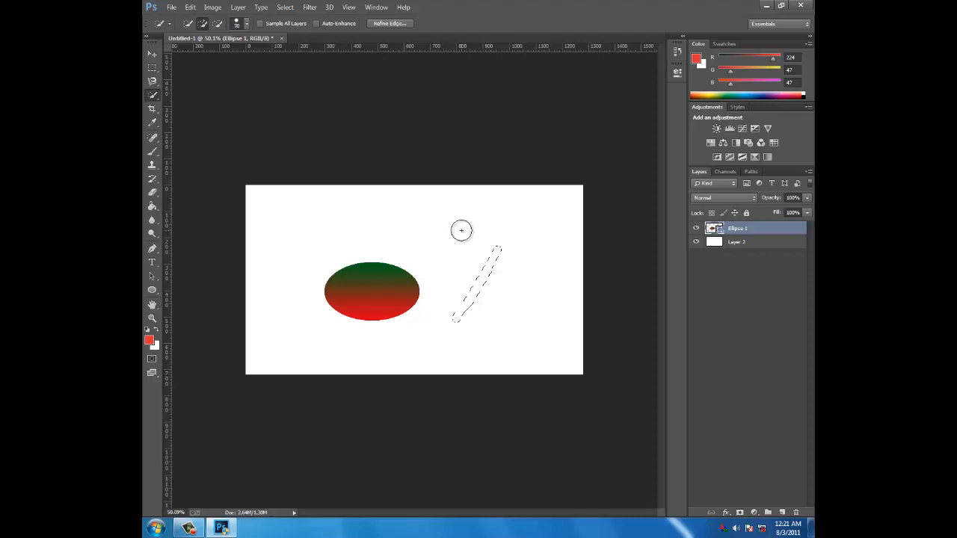
key("bracketright")
key("bracketright")
key("bracketright")
key("bracketright")
key("bracketright")
key("bracketright")
key("bracketright")
key("bracketright")
key("bracketright")
key("bracketright")
key("bracketright")
key("bracketright")
key("bracketright")
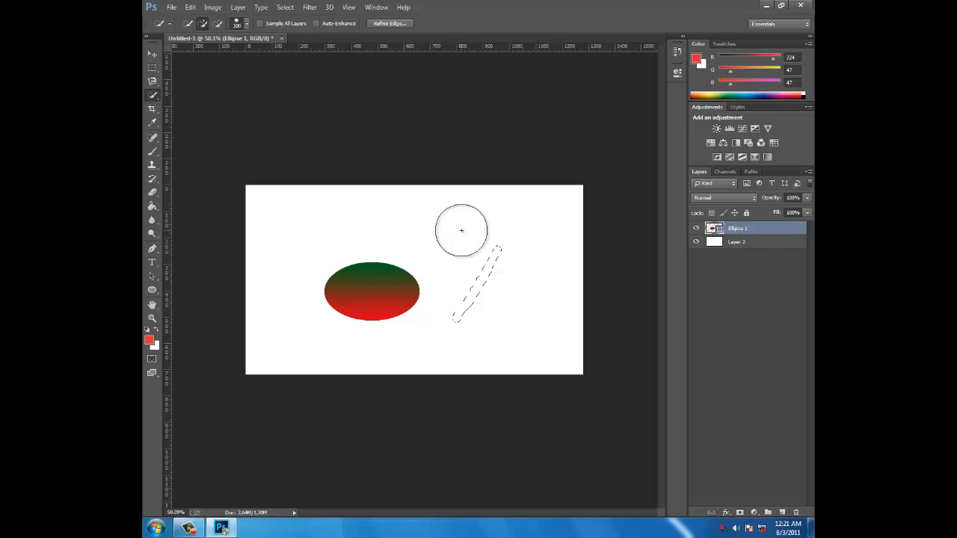
key("bracketleft")
key("bracketleft")
key("bracketleft")
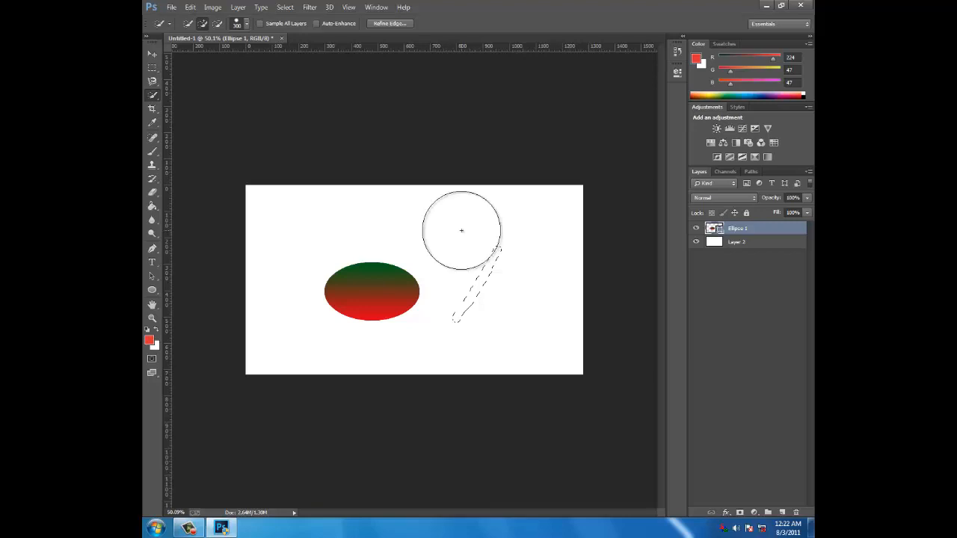
key("bracketleft")
key("bracketleft")
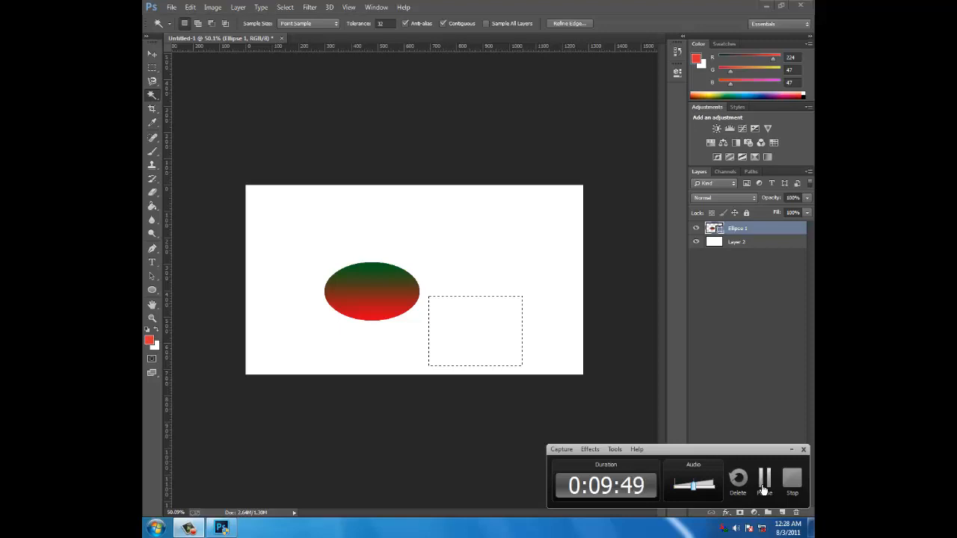
Step: Clear the rectangular selection beside the ellipse
left_click(791, 450)
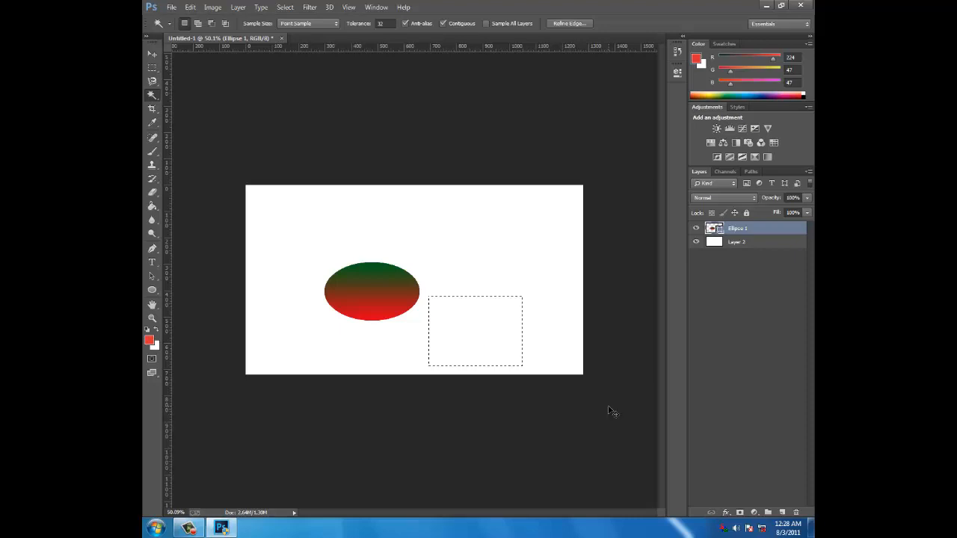
key("ctrl+d")
Step: Minimize Photoshop, refresh the Windows desktop, and return to Photoshop
left_click(764, 8)
right_click(491, 142)
left_click(520, 173)
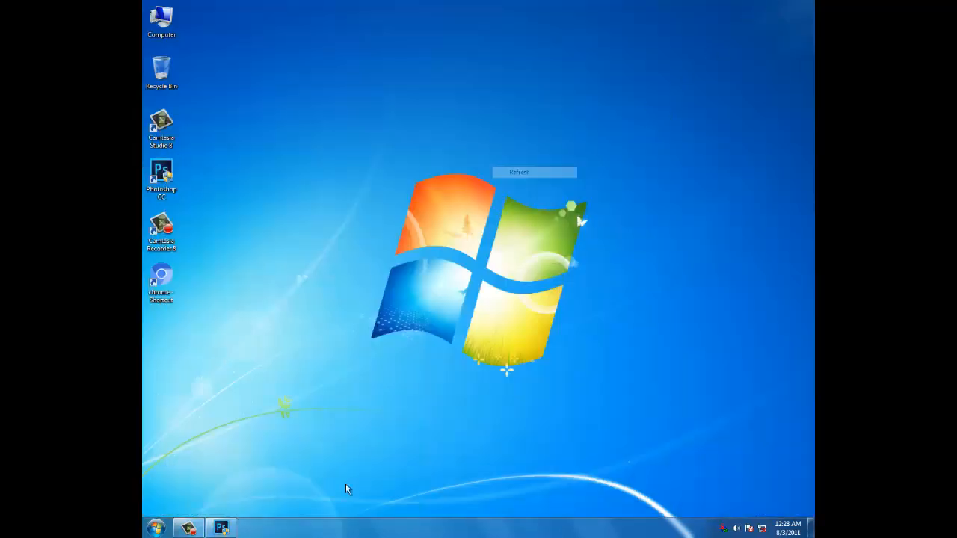
left_click(221, 529)
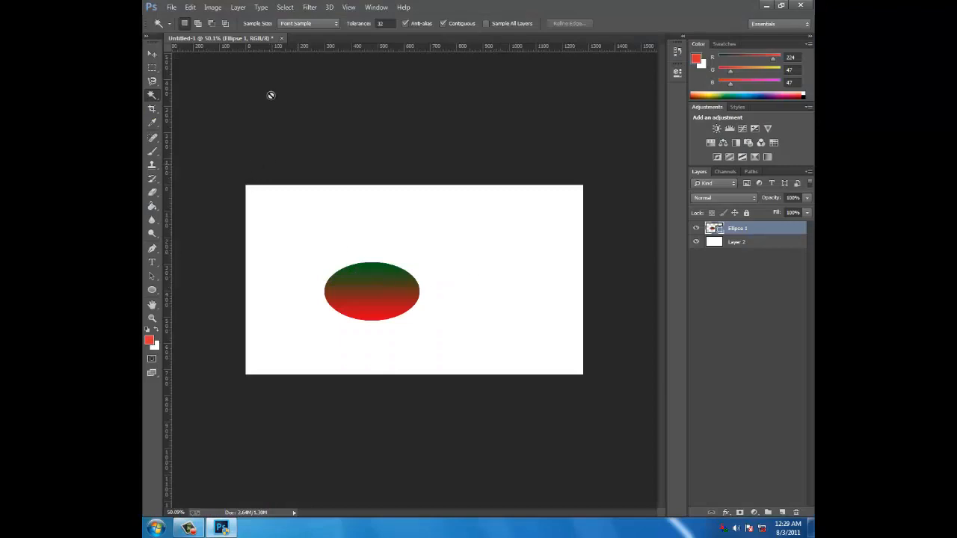
Step: Activate the Move tool
left_click(152, 55)
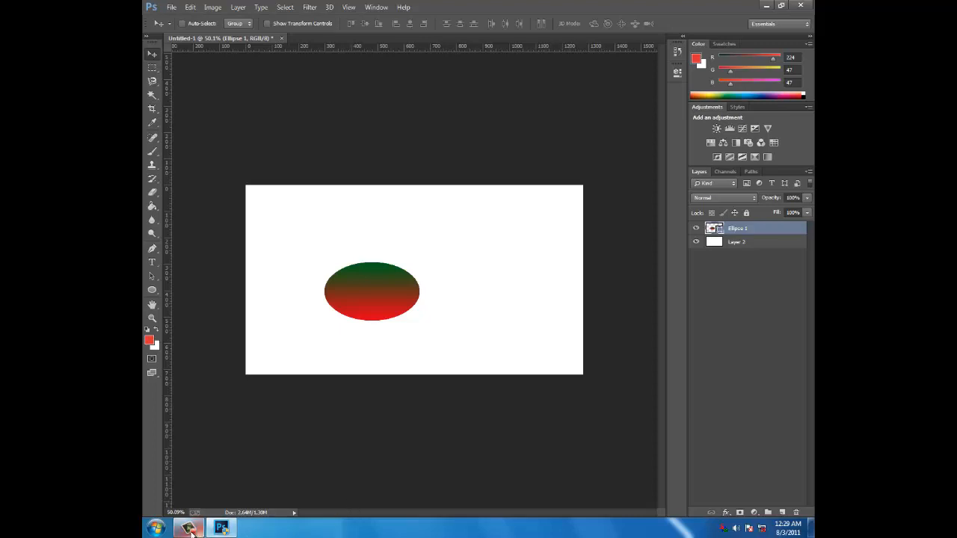
mouse_move(191, 531)
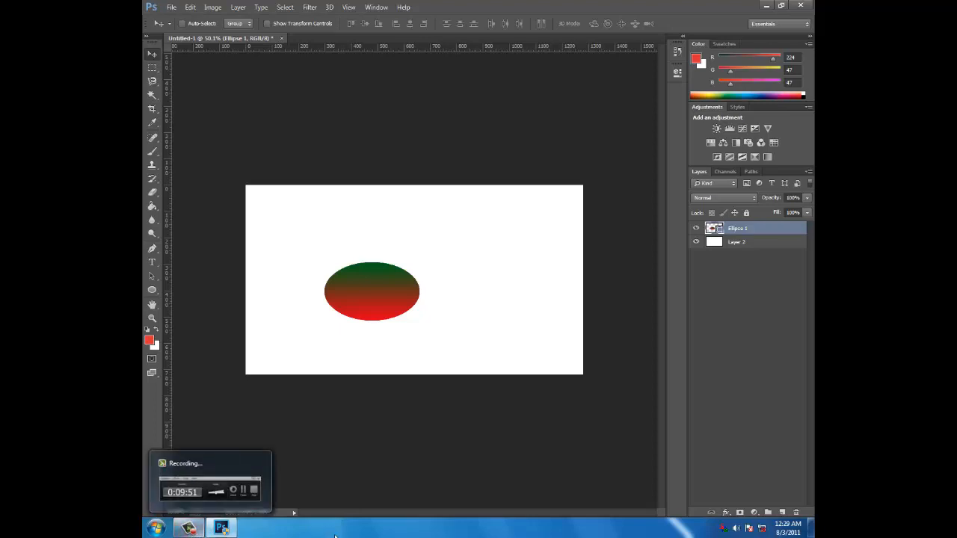